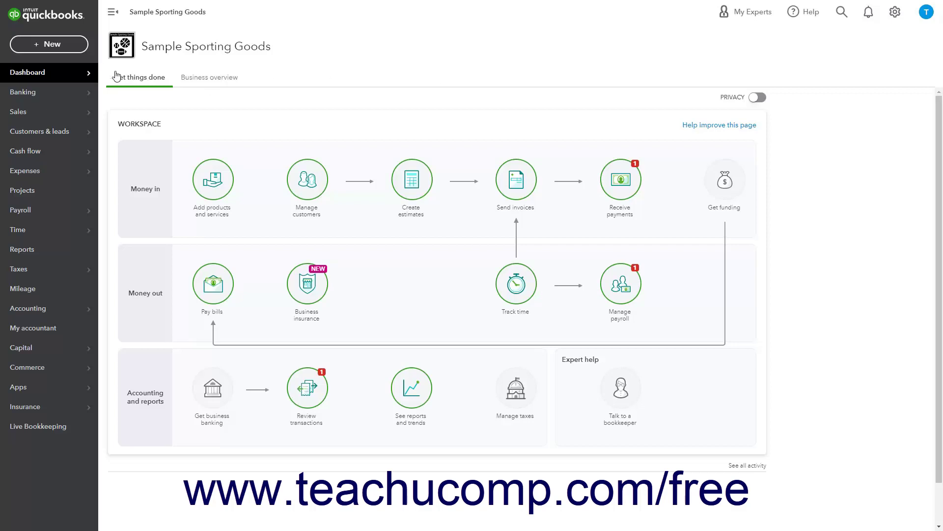
- From Sales > Customers, create sales receipt #1005 for County Parks Department via its Action menu
{"action": "left_click", "coordinate": [65, 45]}
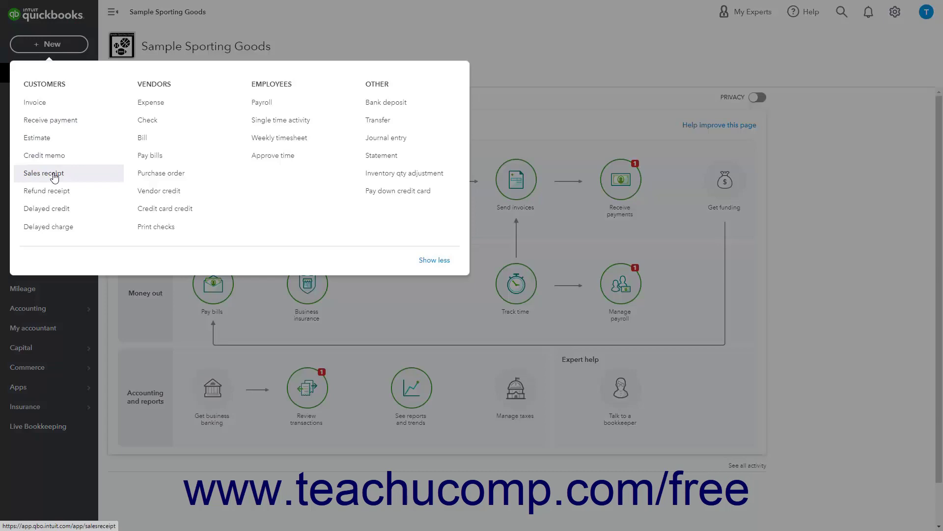
{"action": "left_click", "coordinate": [277, 30]}
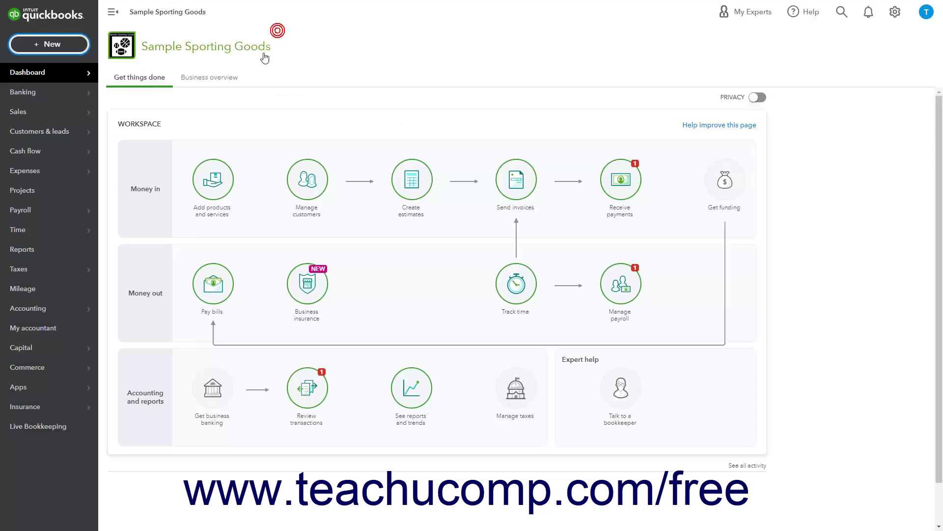
{"action": "mouse_move", "coordinate": [85, 121]}
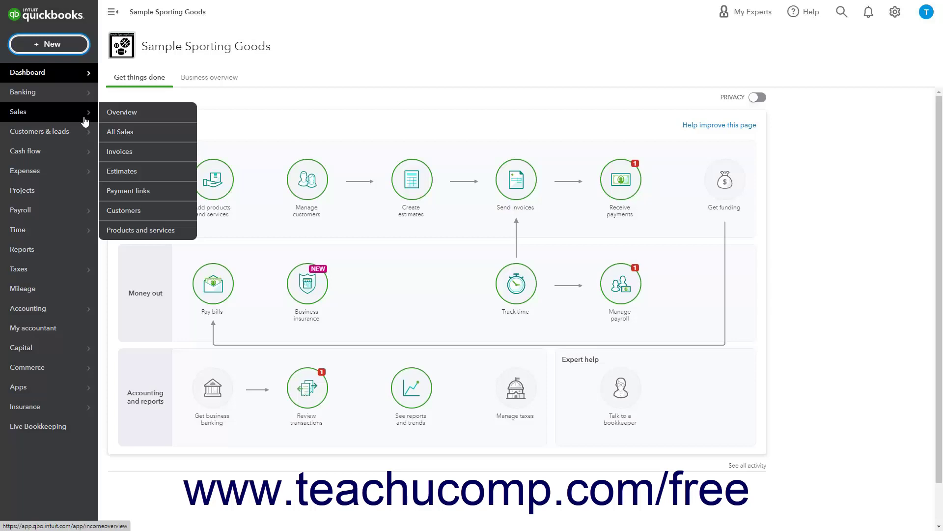
{"action": "left_click", "coordinate": [147, 211]}
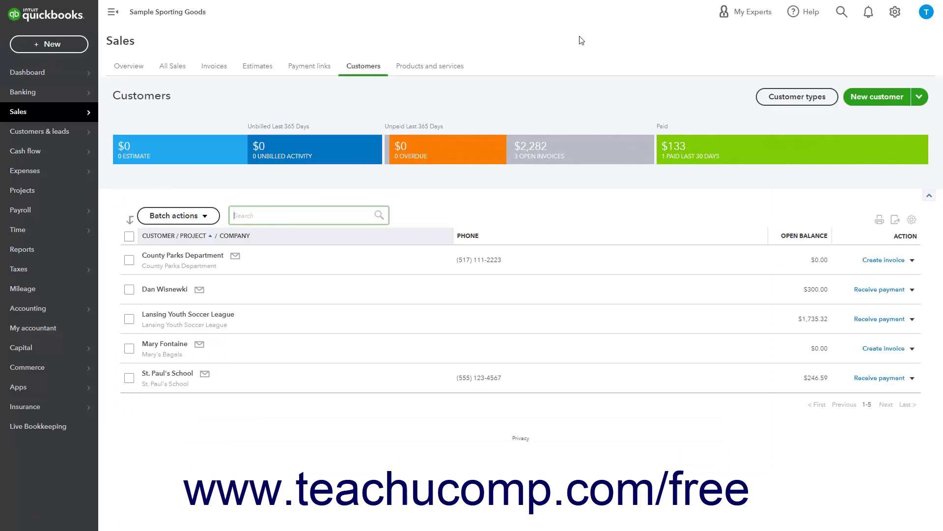
{"action": "left_click", "coordinate": [912, 261]}
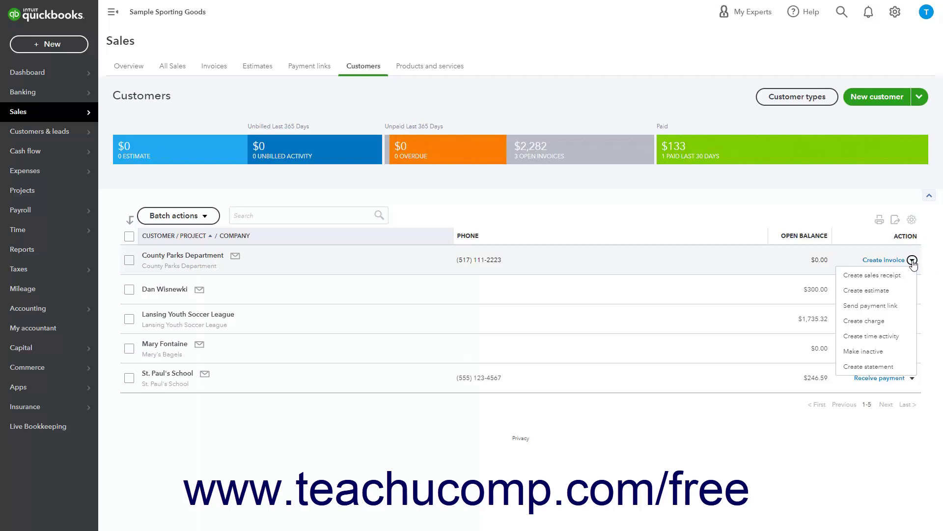
{"action": "left_click", "coordinate": [895, 275]}
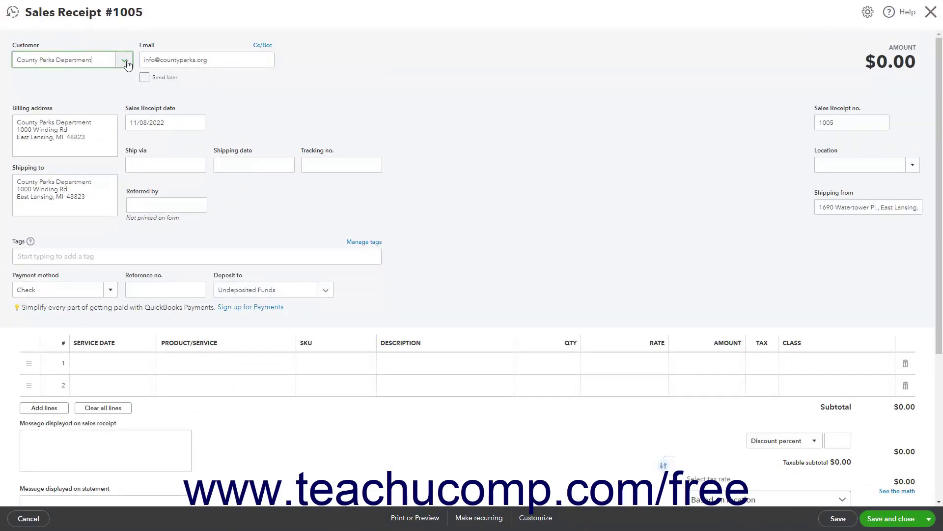
{"action": "left_click", "coordinate": [126, 61]}
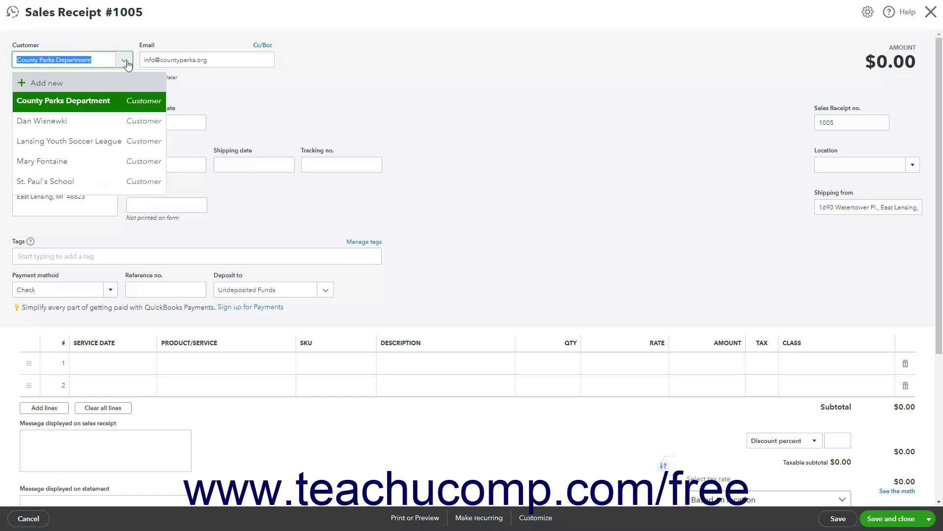
{"action": "left_click", "coordinate": [103, 84]}
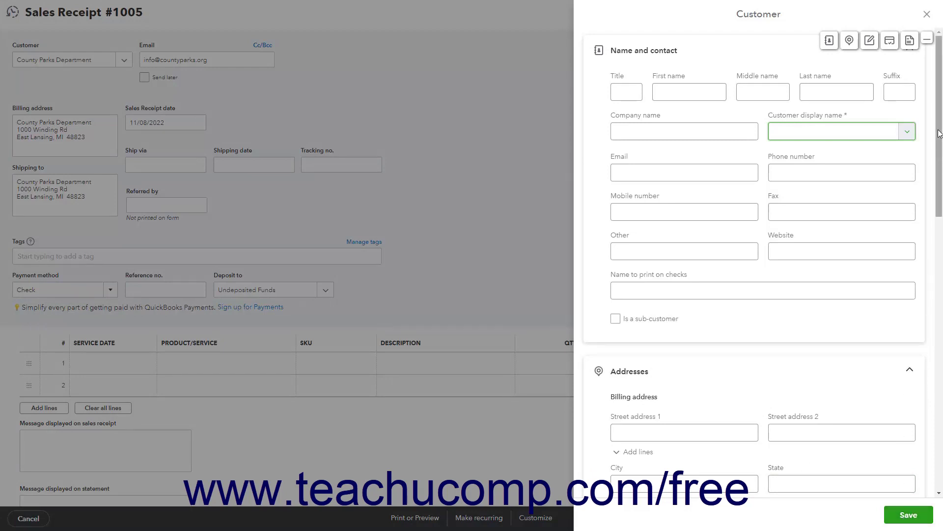
{"action": "left_click", "coordinate": [927, 16]}
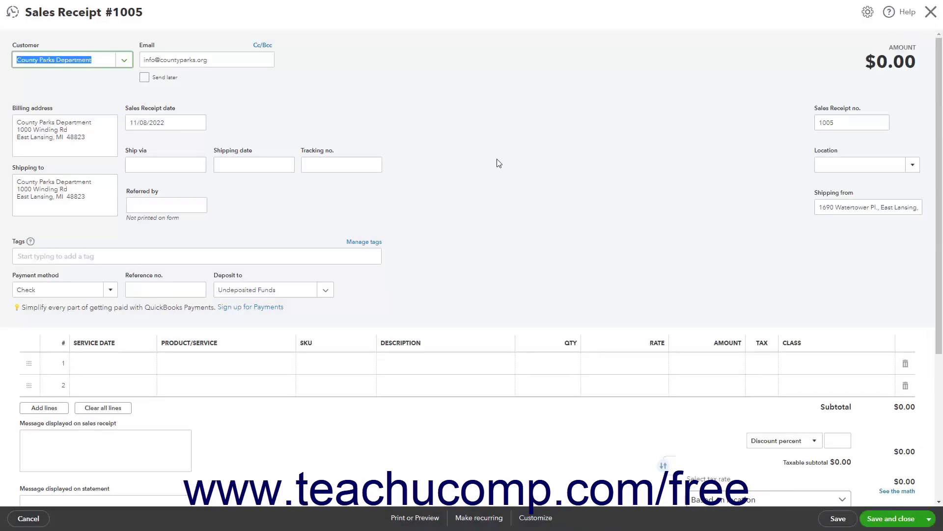
{"action": "left_click", "coordinate": [178, 61]}
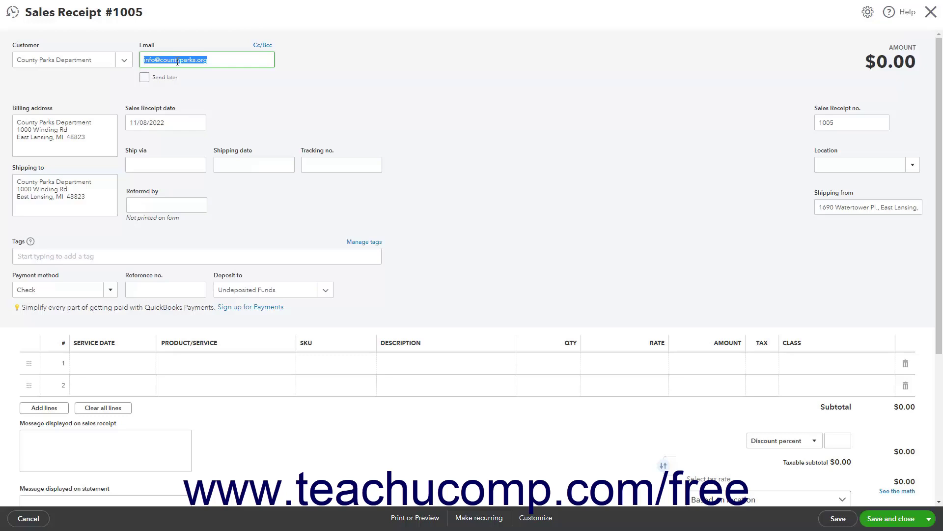
{"action": "left_click", "coordinate": [262, 46]}
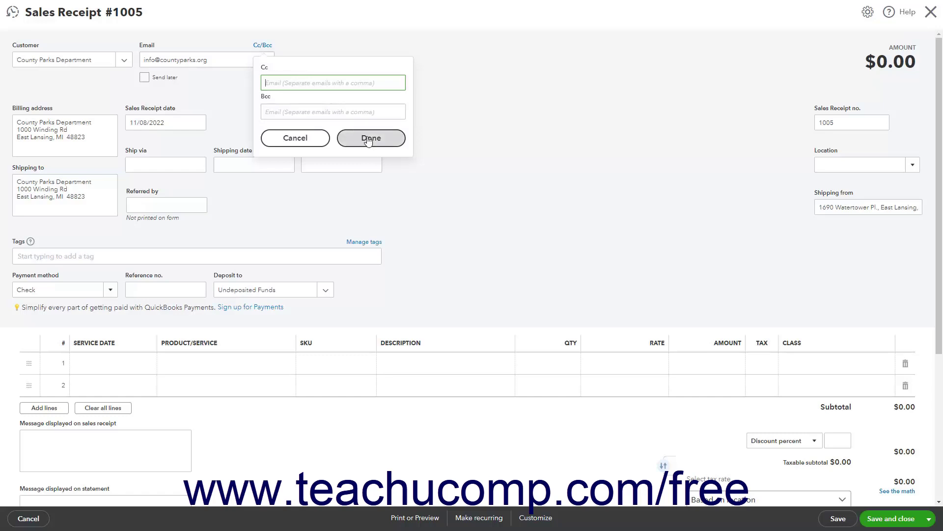
{"action": "left_click", "coordinate": [308, 138]}
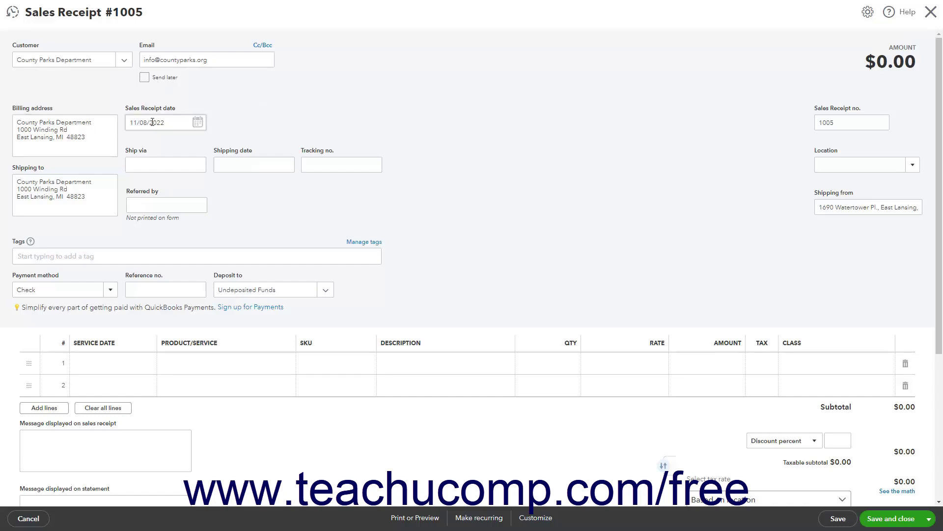
{"action": "left_click", "coordinate": [198, 123]}
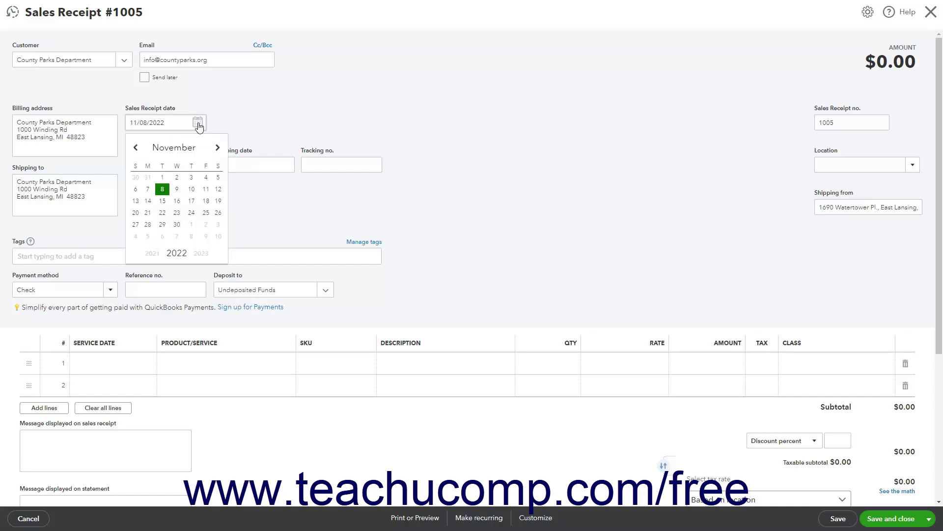
{"action": "left_click", "coordinate": [164, 190]}
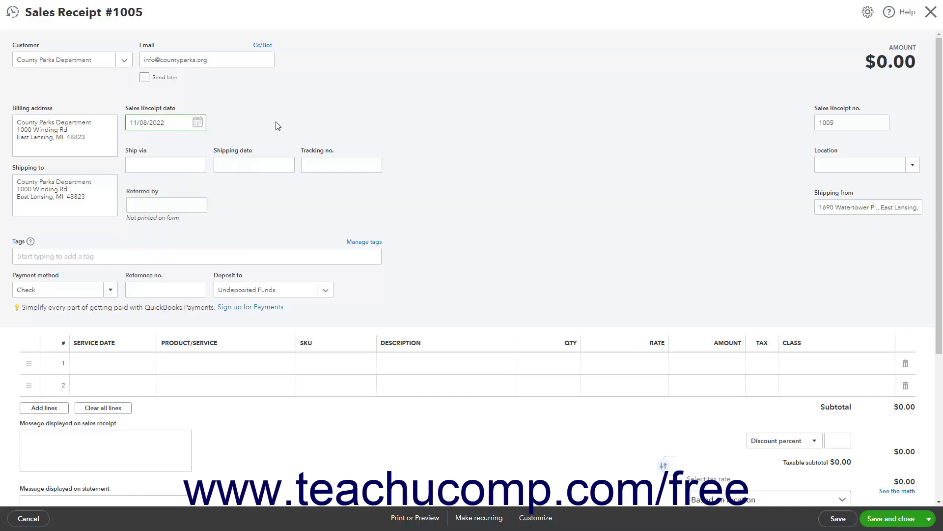
{"action": "left_click", "coordinate": [106, 192]}
{"action": "left_click", "coordinate": [145, 172]}
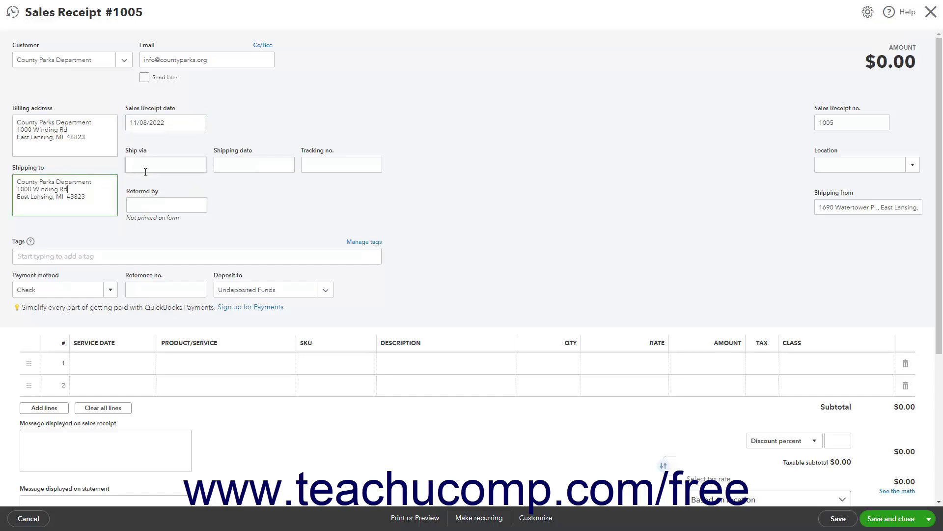
{"action": "left_click", "coordinate": [260, 167]}
{"action": "left_click", "coordinate": [341, 169]}
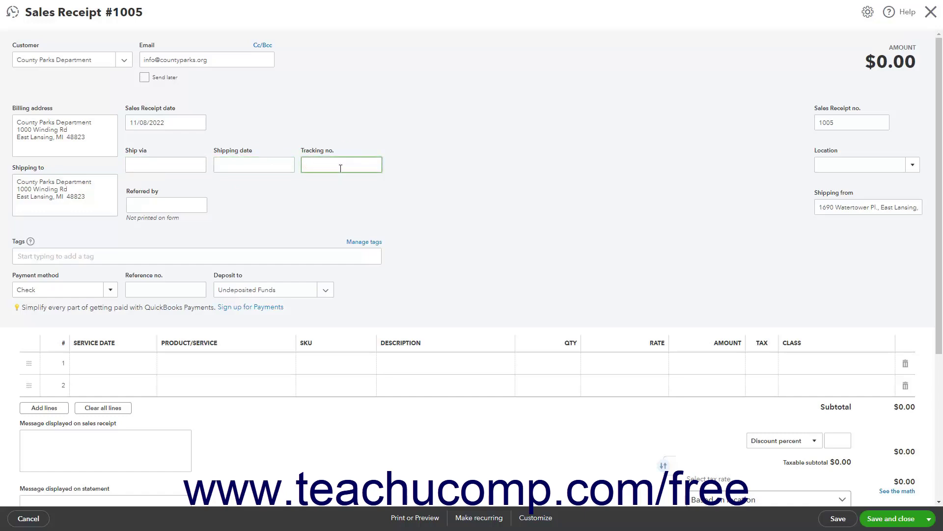
{"action": "left_click", "coordinate": [859, 122]}
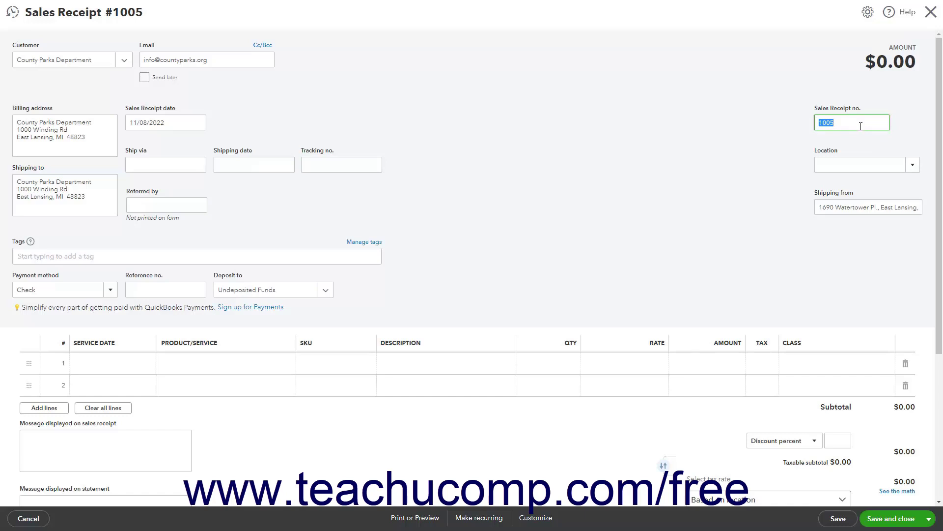
{"action": "left_click", "coordinate": [847, 165]}
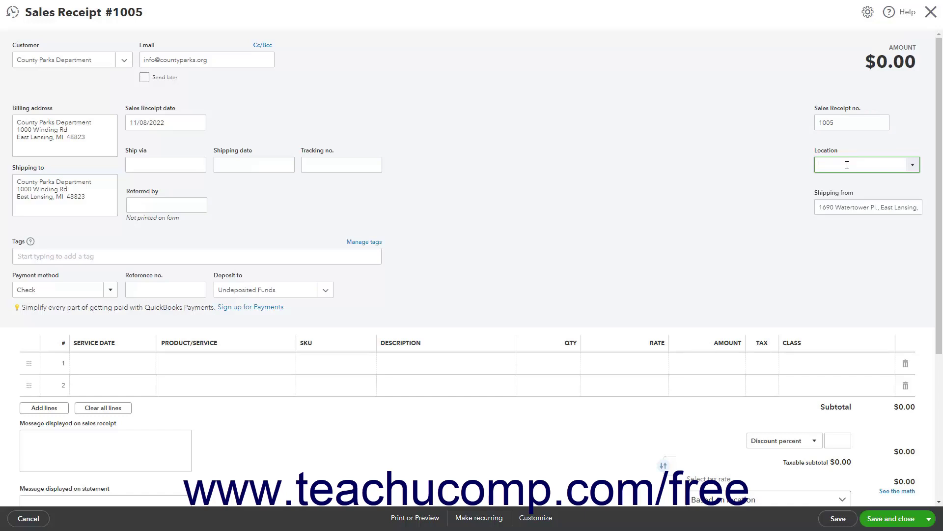
{"action": "left_click", "coordinate": [839, 197]}
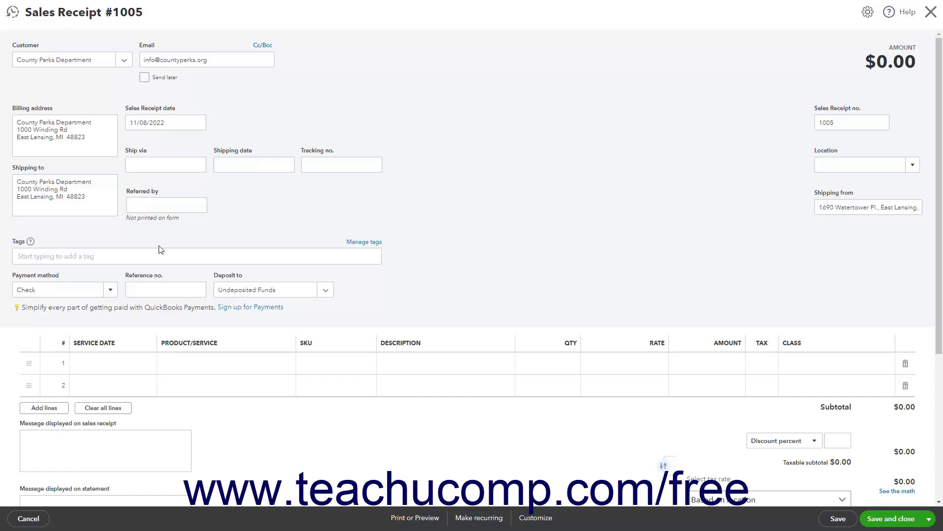
- Apply the Sport: Football tag, then type and discard a 'My New Tag' tag name
{"action": "left_click", "coordinate": [101, 259]}
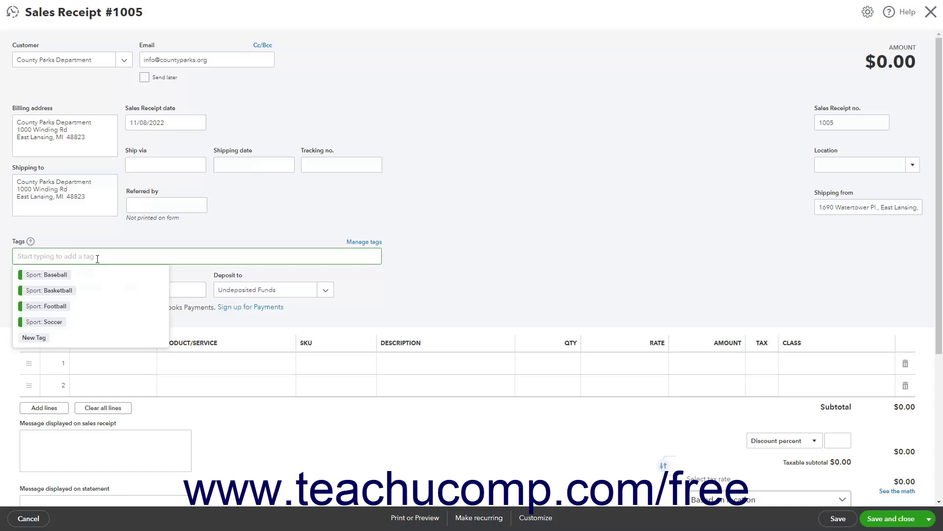
{"action": "left_click", "coordinate": [64, 305]}
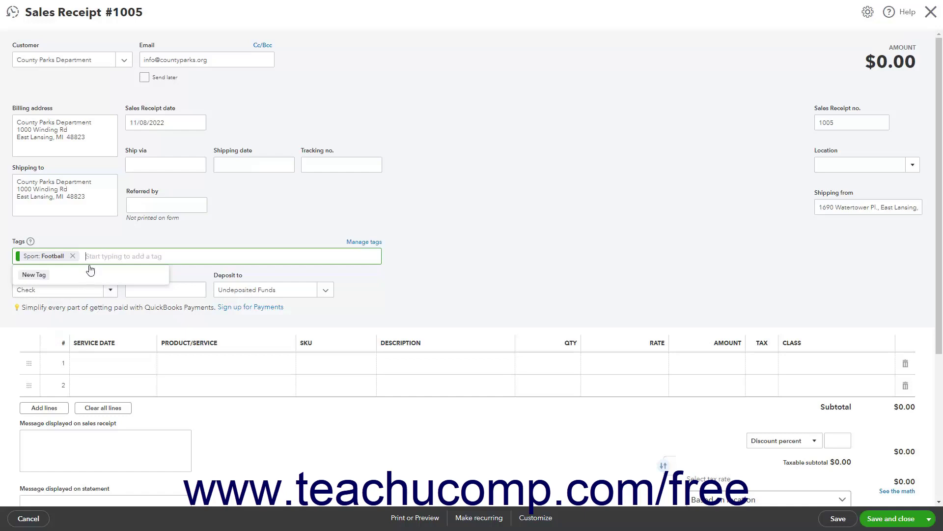
{"action": "type", "text": "My New Tag"}
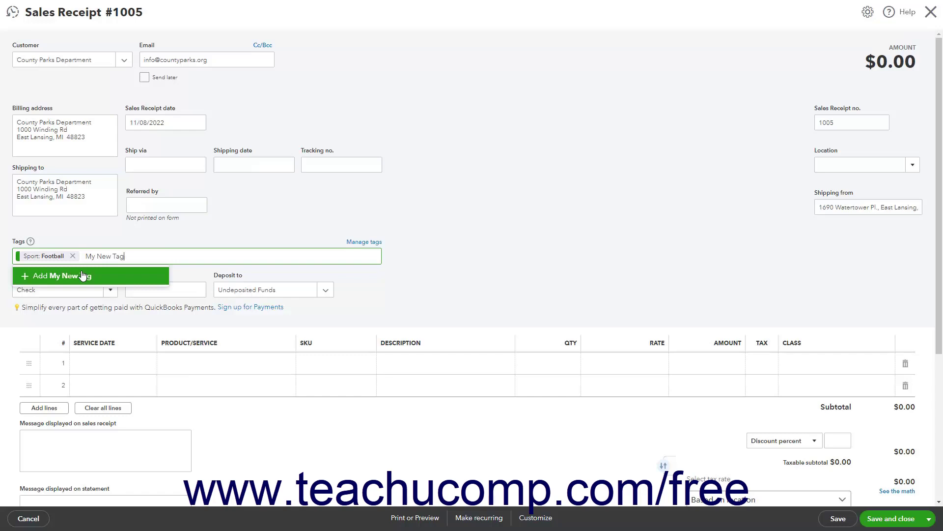
{"action": "key", "text": "BackSpace"}
{"action": "key", "text": "BackSpace"}
{"action": "key", "text": "BackSpace"}
{"action": "key", "text": "BackSpace"}
{"action": "key", "text": "BackSpace"}
{"action": "key", "text": "BackSpace"}
{"action": "key", "text": "BackSpace"}
{"action": "key", "text": "BackSpace"}
{"action": "key", "text": "BackSpace"}
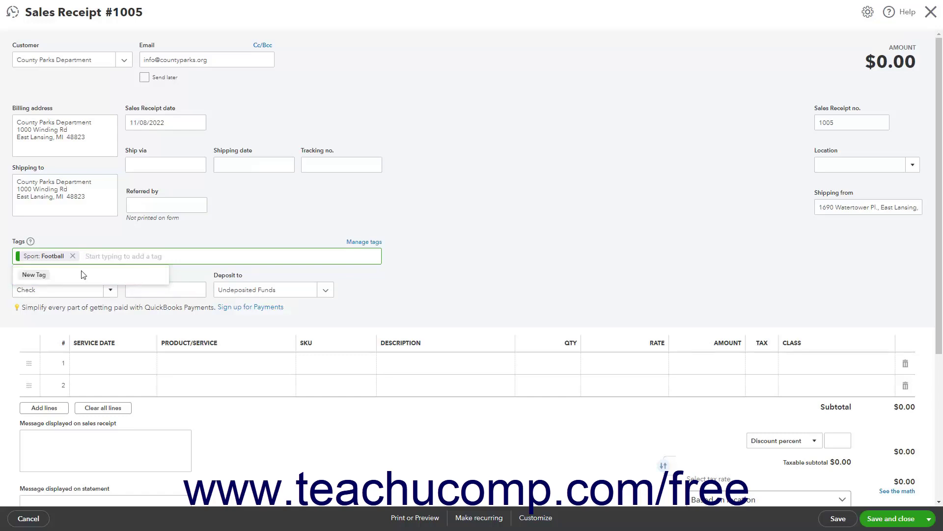
{"action": "left_click", "coordinate": [125, 236]}
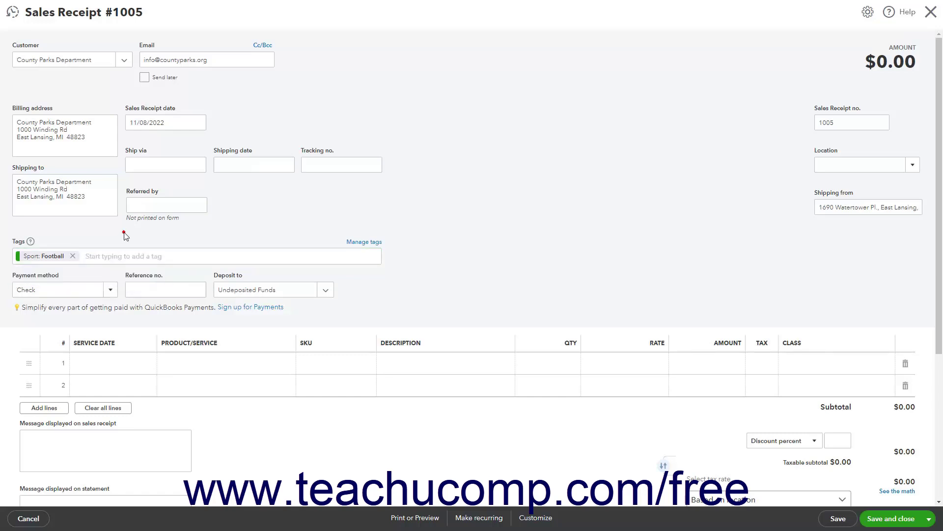
- Set the payment method to Cash and keep Undeposited Funds as the deposit account
{"action": "left_click", "coordinate": [110, 292]}
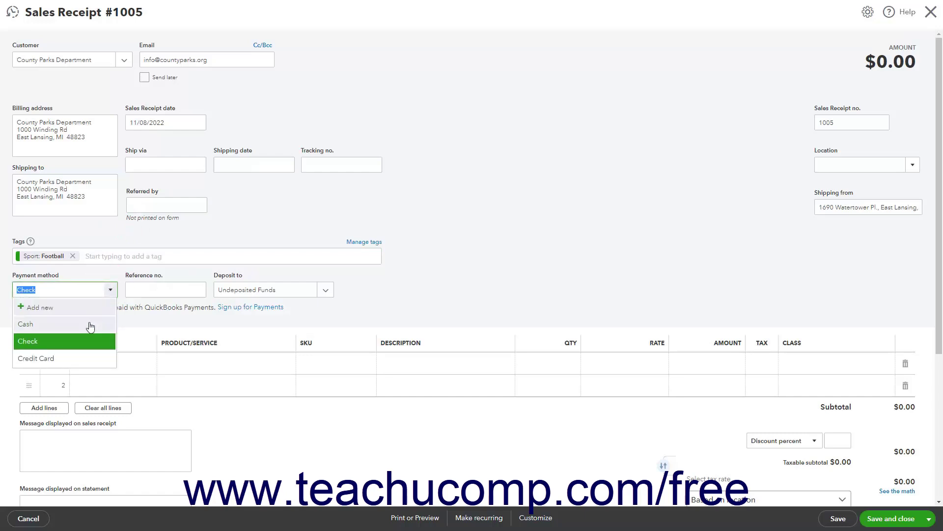
{"action": "left_click", "coordinate": [133, 321]}
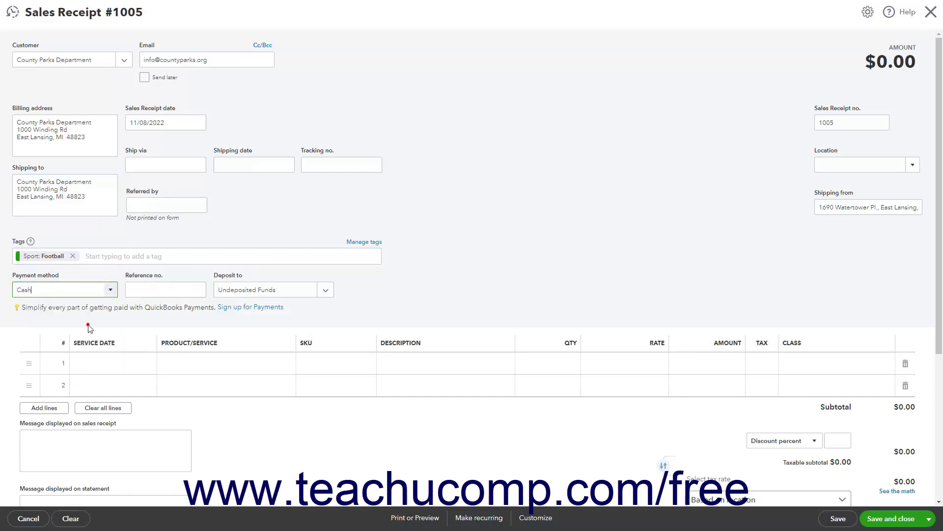
{"action": "left_click", "coordinate": [153, 291]}
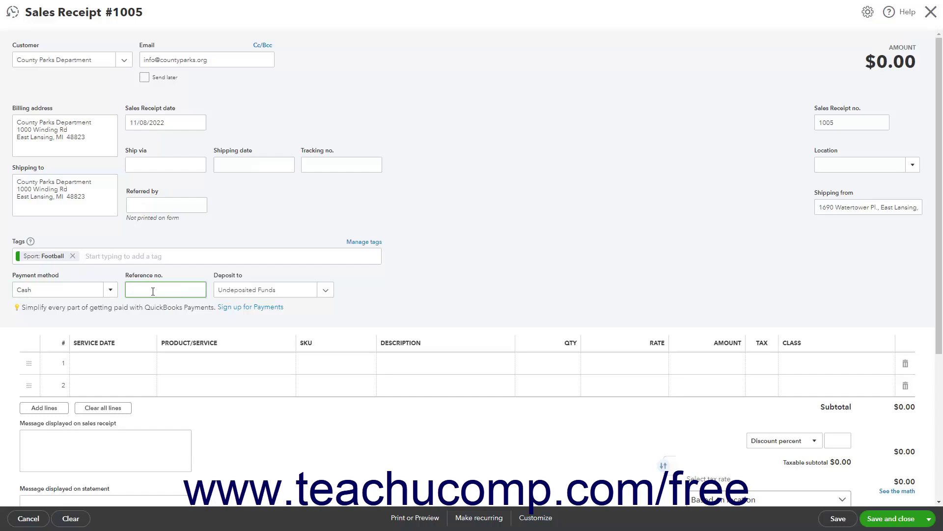
{"action": "left_click", "coordinate": [326, 293]}
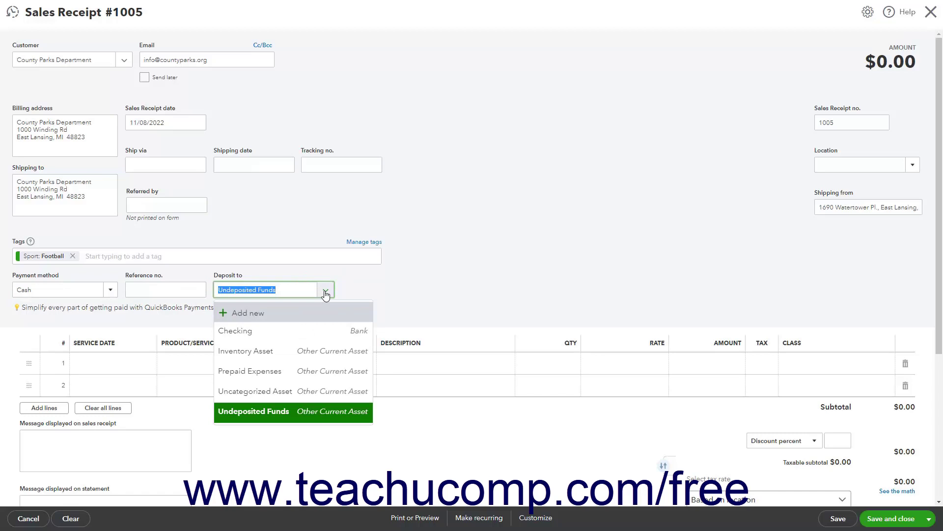
{"action": "left_click", "coordinate": [287, 407]}
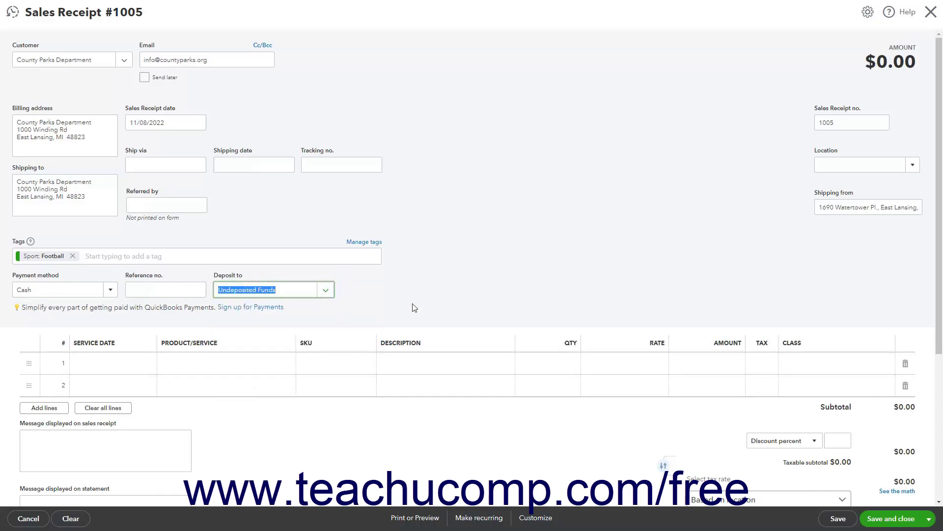
- Choose Leather Football - Official as the product on line 1
{"action": "left_click", "coordinate": [246, 364]}
{"action": "left_click", "coordinate": [283, 364]}
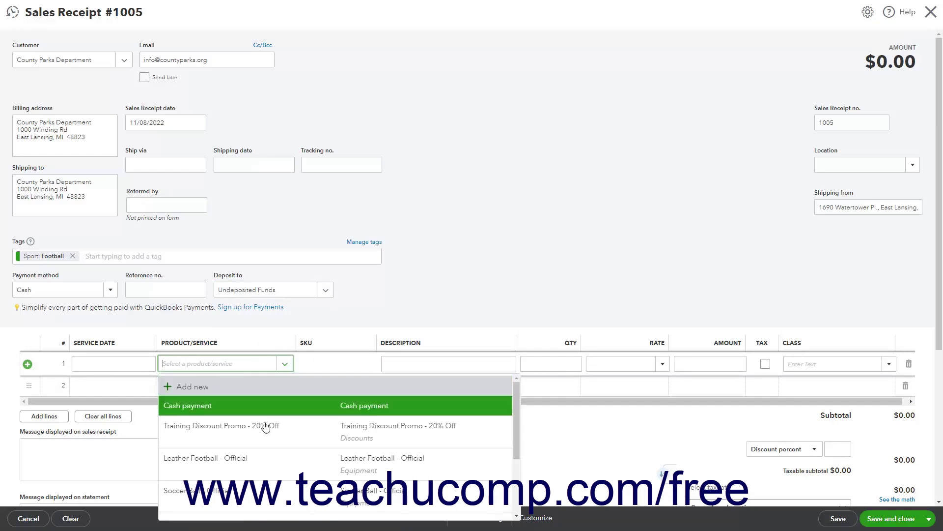
{"action": "left_click", "coordinate": [267, 459]}
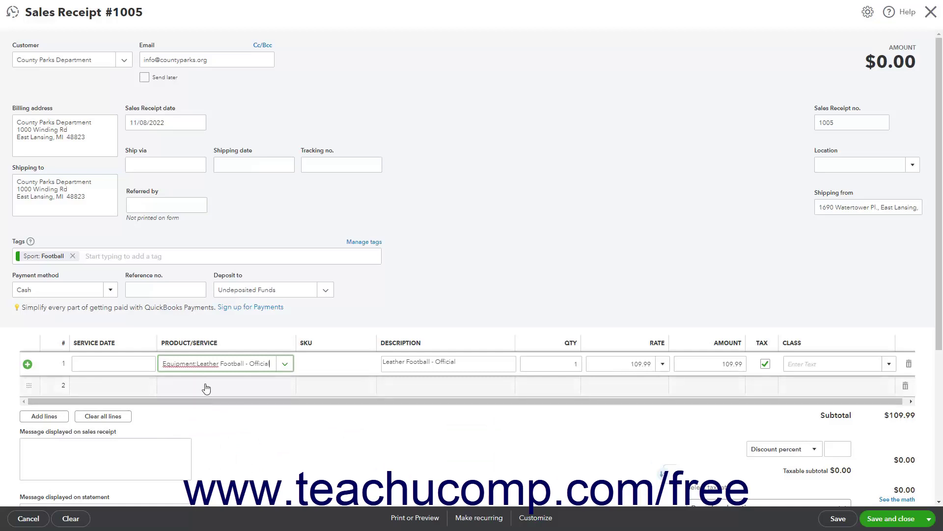
{"action": "left_click", "coordinate": [136, 363]}
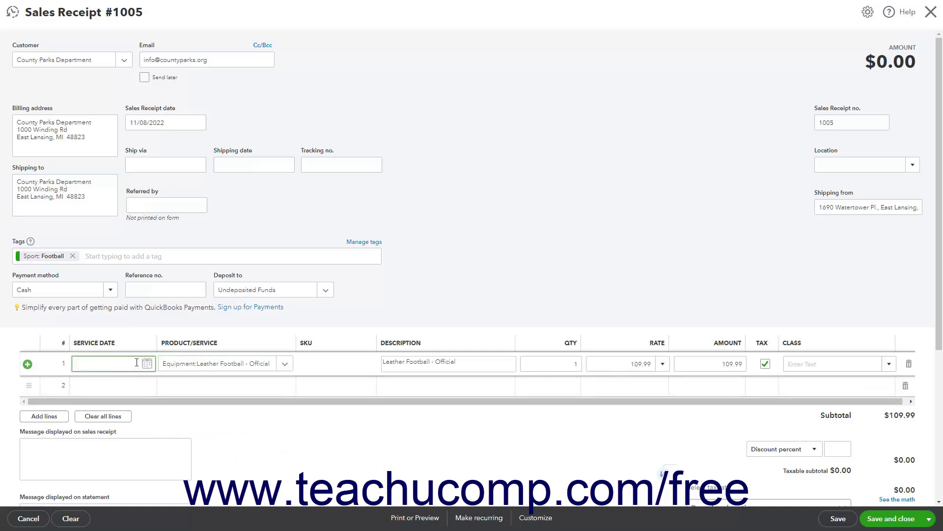
{"action": "left_click", "coordinate": [222, 364]}
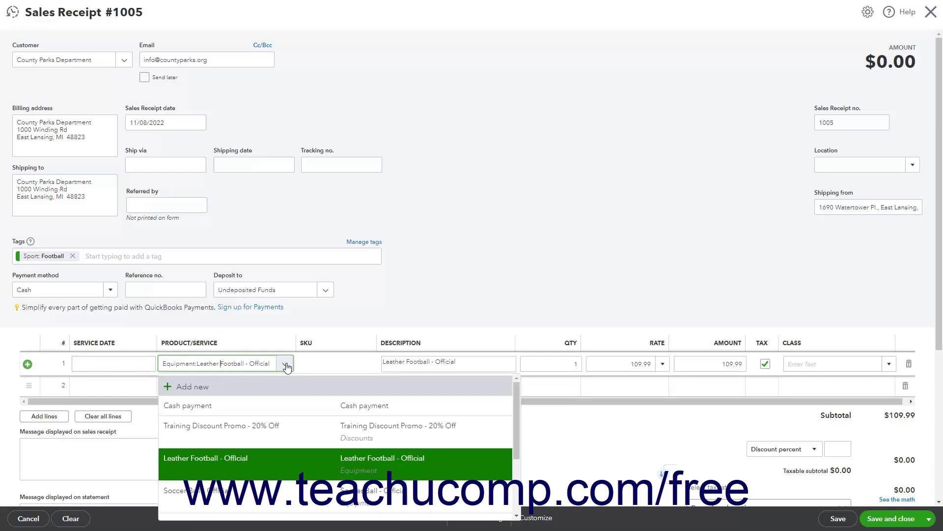
{"action": "left_click", "coordinate": [250, 457]}
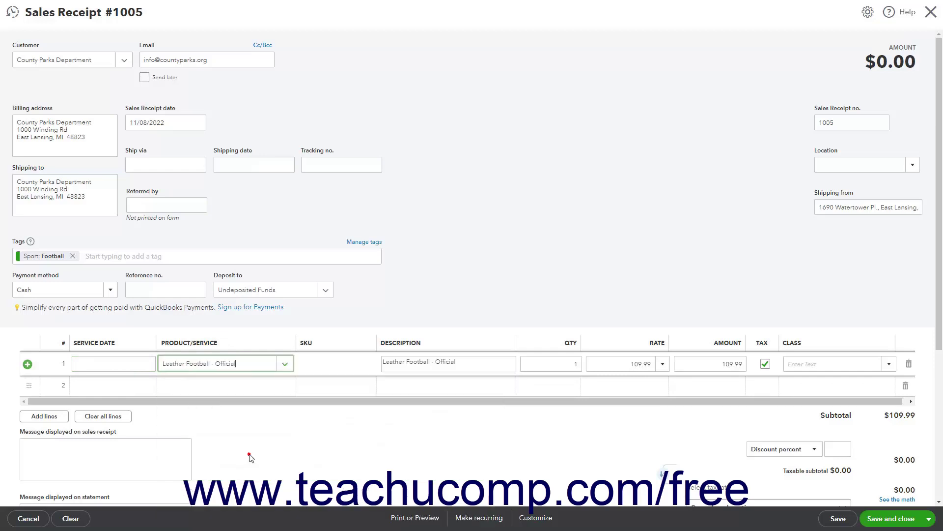
{"action": "left_click", "coordinate": [320, 368]}
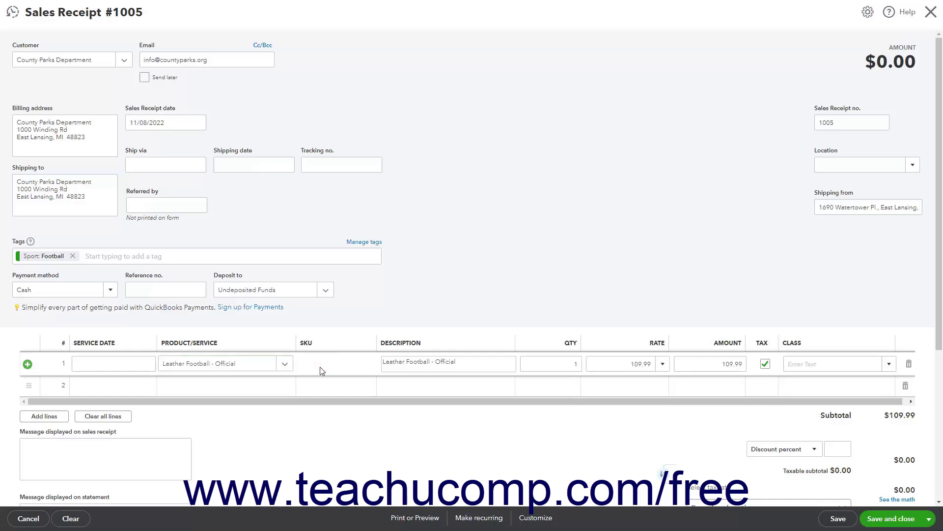
- Review line 1's description, quantity 1, rate 109.99 and amount, leaving Class blank
{"action": "left_click", "coordinate": [469, 362]}
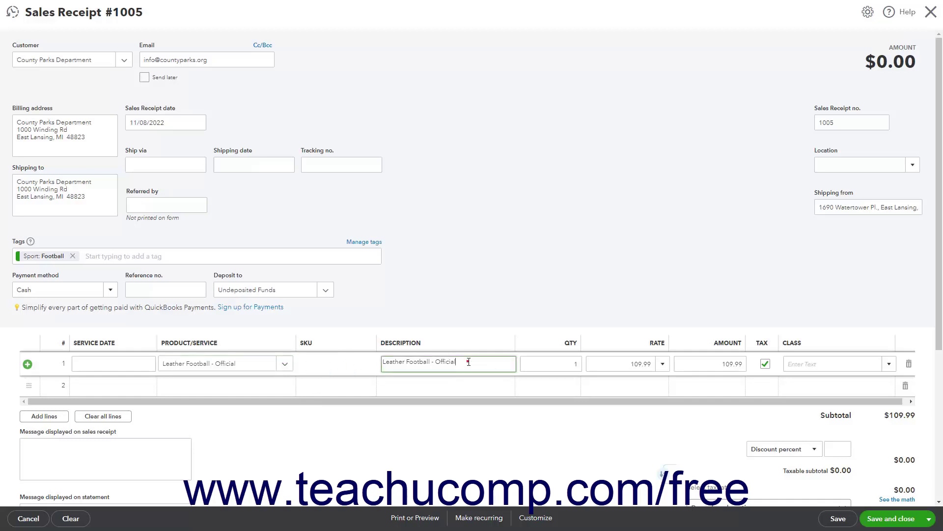
{"action": "triple_click", "coordinate": [469, 362]}
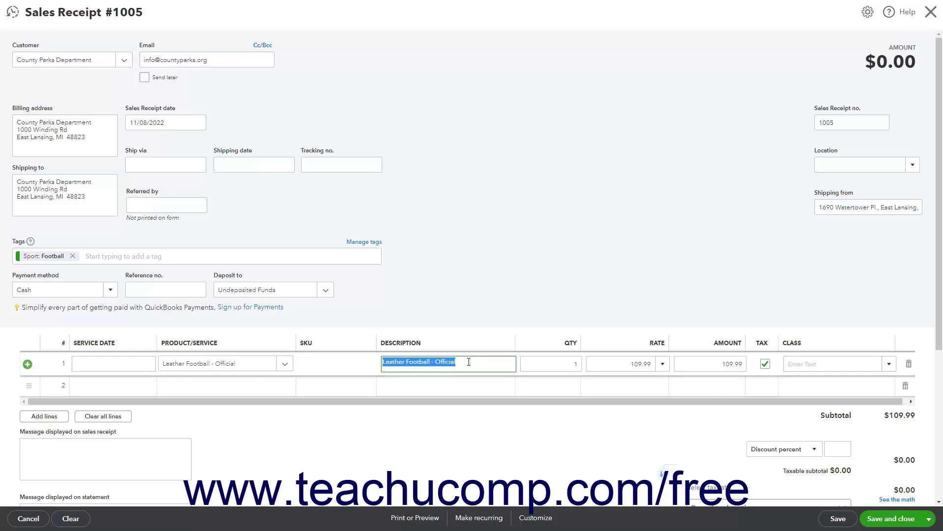
{"action": "left_click", "coordinate": [564, 363]}
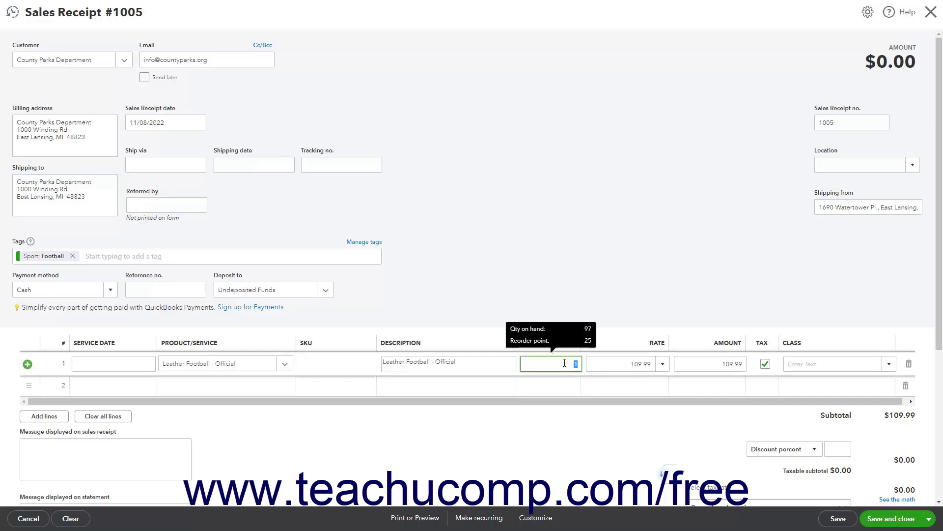
{"action": "left_click", "coordinate": [623, 364]}
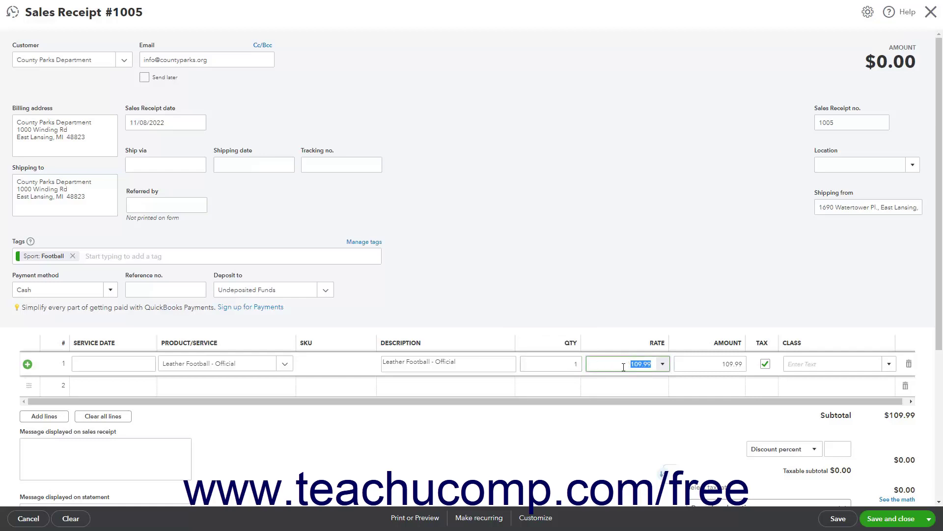
{"action": "left_click", "coordinate": [565, 364]}
{"action": "left_click", "coordinate": [600, 363]}
{"action": "left_click", "coordinate": [692, 364]}
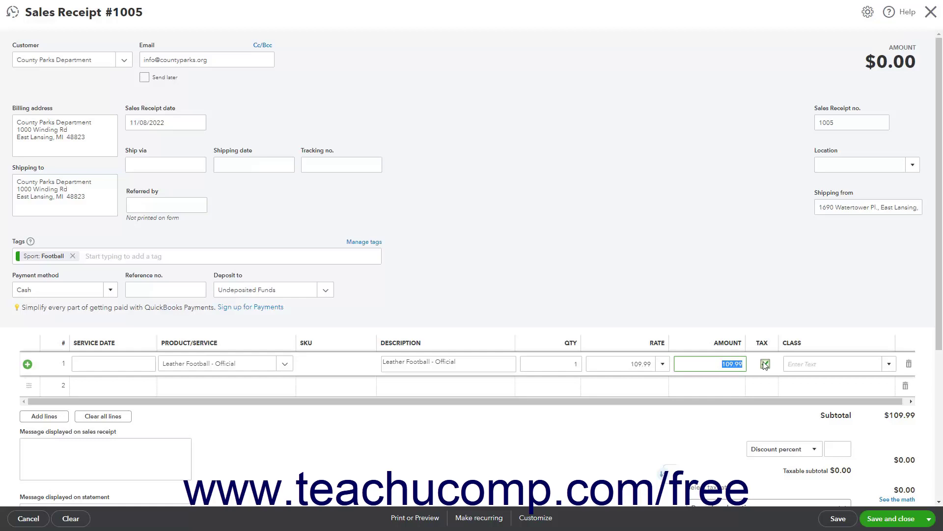
{"action": "left_click", "coordinate": [880, 365]}
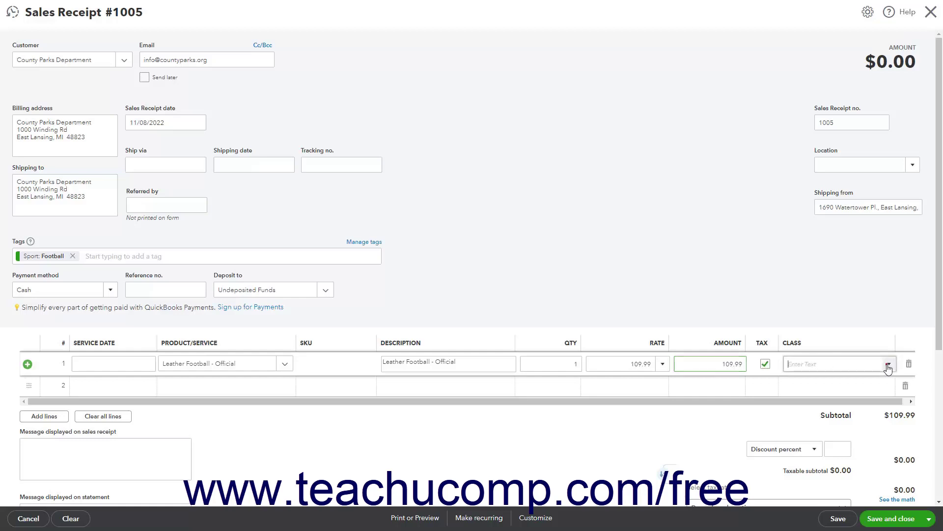
{"action": "left_click", "coordinate": [888, 366]}
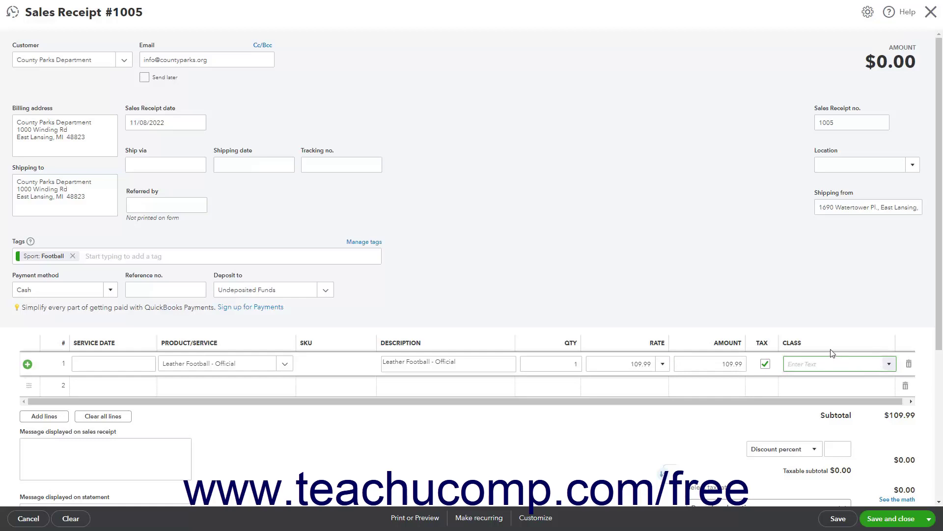
- Commit the football line at $109.99 and start an empty second line
{"action": "left_click", "coordinate": [253, 326]}
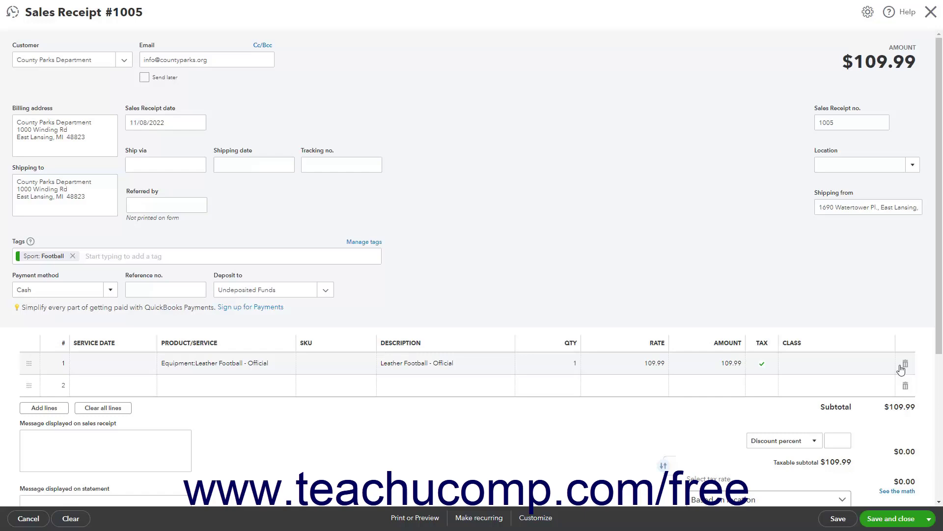
{"action": "left_click", "coordinate": [242, 393]}
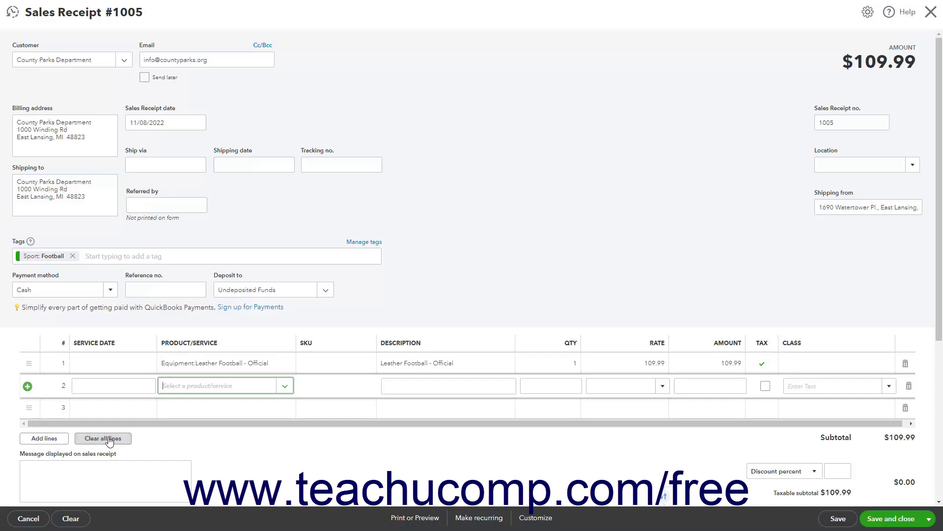
- Leave the receipt and statement messages blank and open the Attachments file browser
{"action": "scroll", "coordinate": [109, 441], "scroll_direction": "down", "scroll_amount": 5}
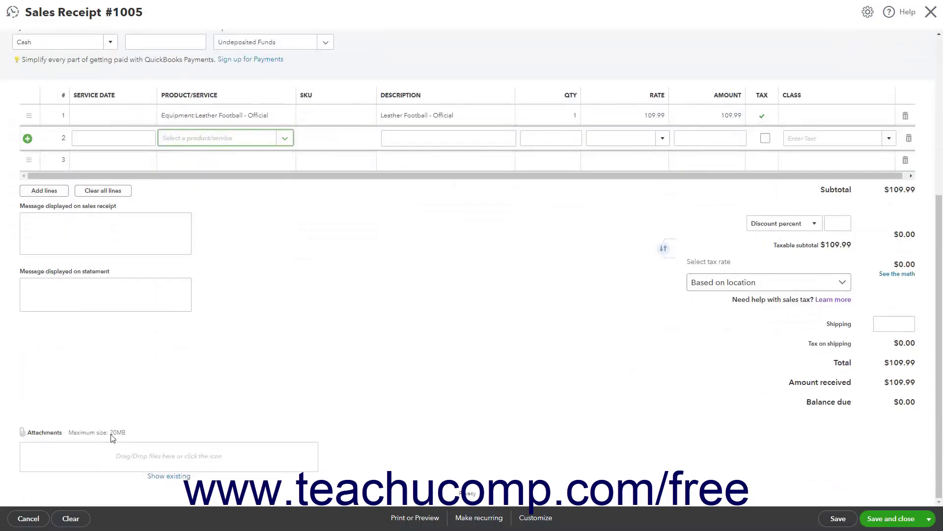
{"action": "left_click", "coordinate": [134, 239]}
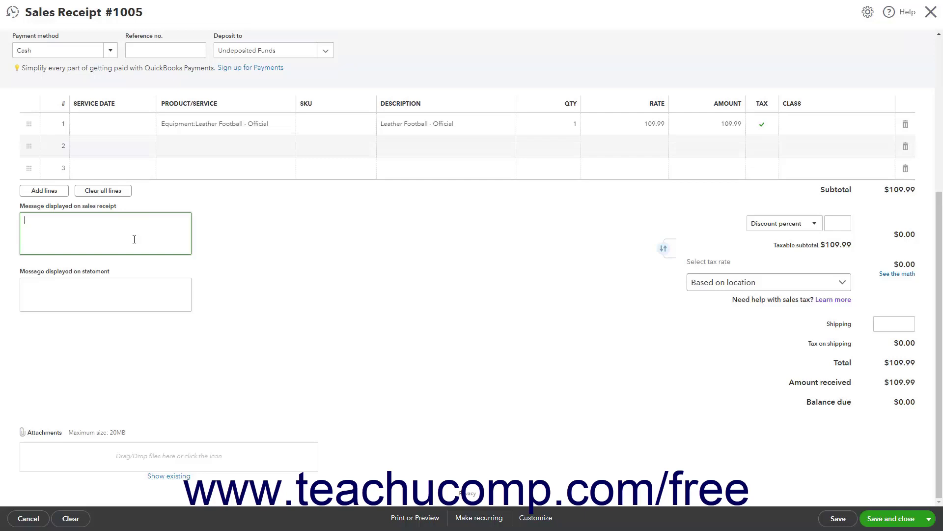
{"action": "left_click", "coordinate": [124, 288]}
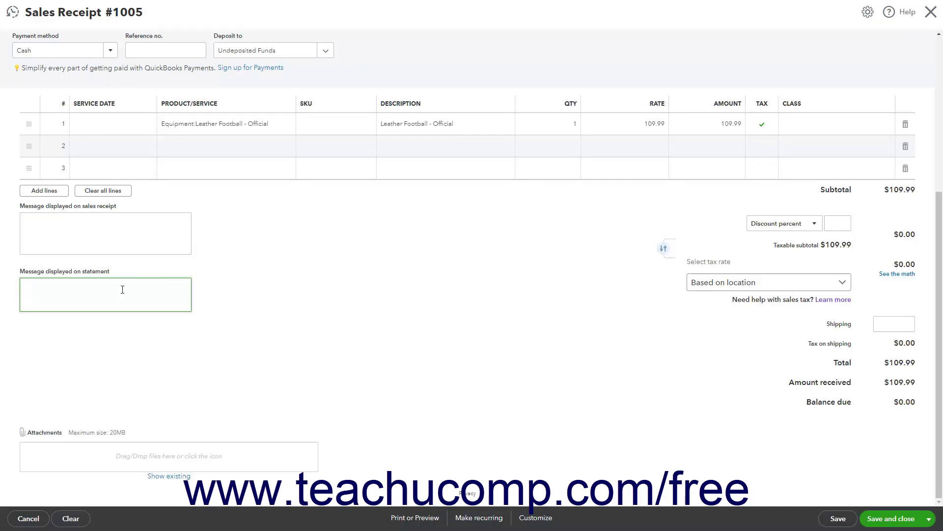
{"action": "left_click", "coordinate": [89, 455]}
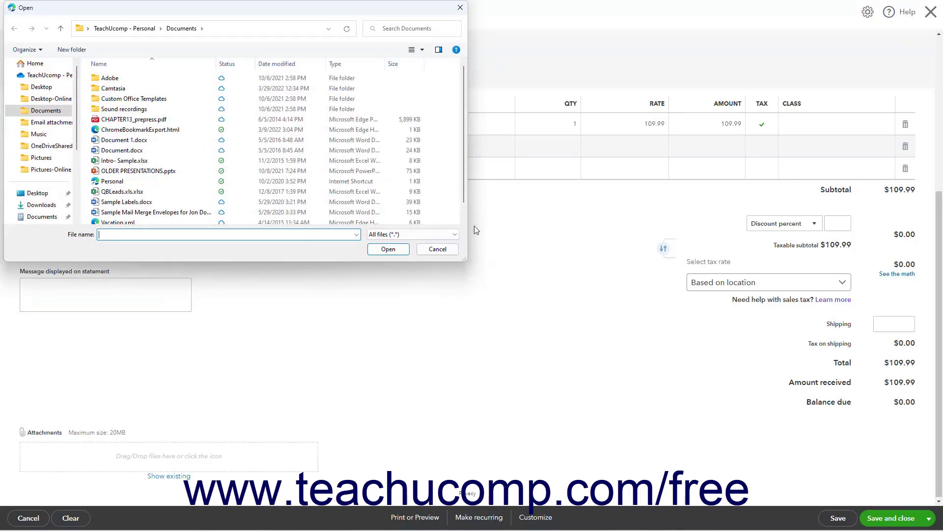
- Cancel the Open dialog without attaching any file
{"action": "left_click", "coordinate": [437, 249]}
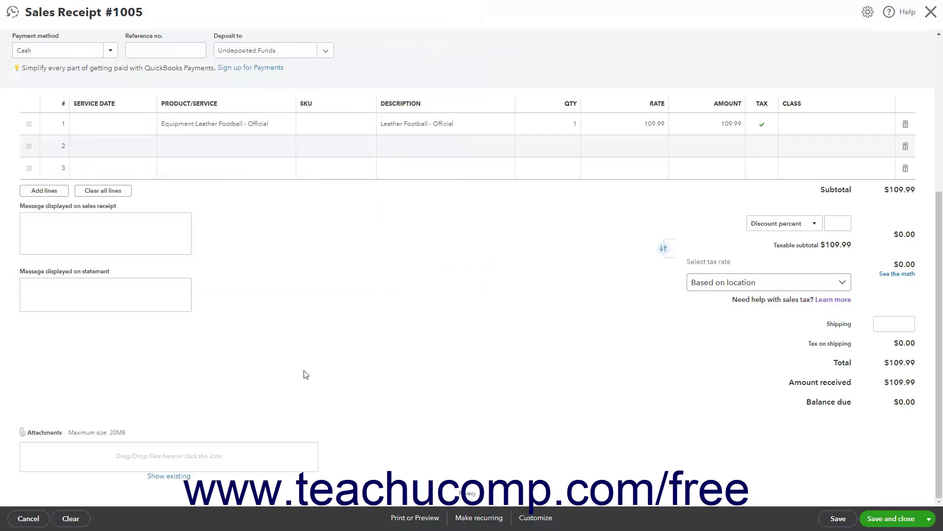
{"action": "left_click", "coordinate": [843, 289]}
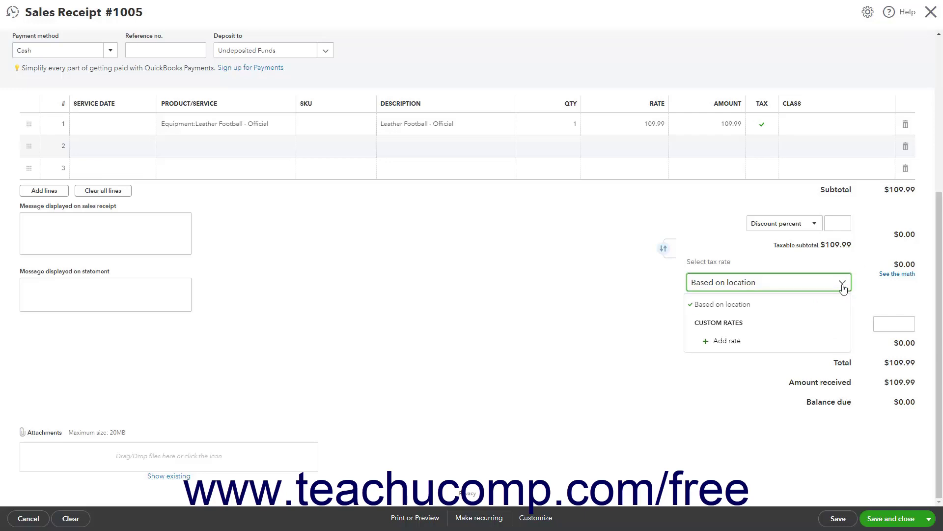
{"action": "left_click", "coordinate": [843, 288]}
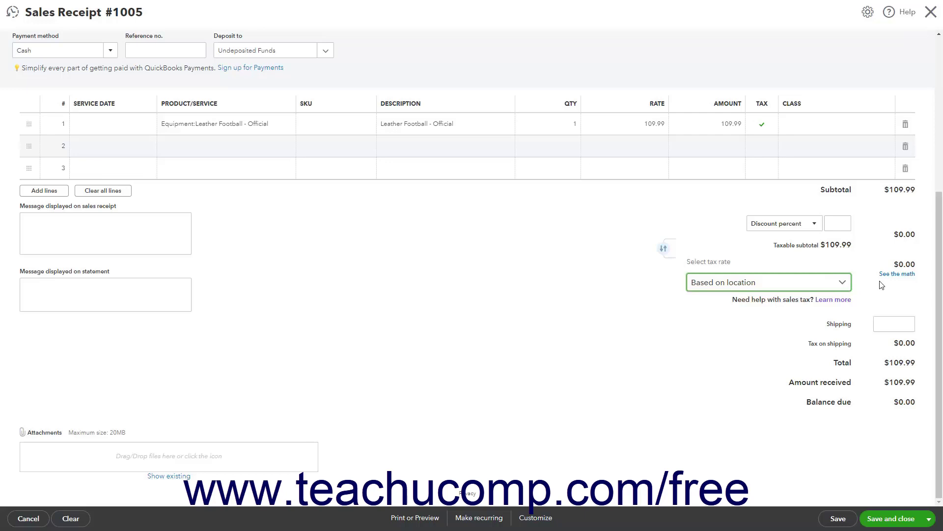
{"action": "left_click", "coordinate": [909, 278]}
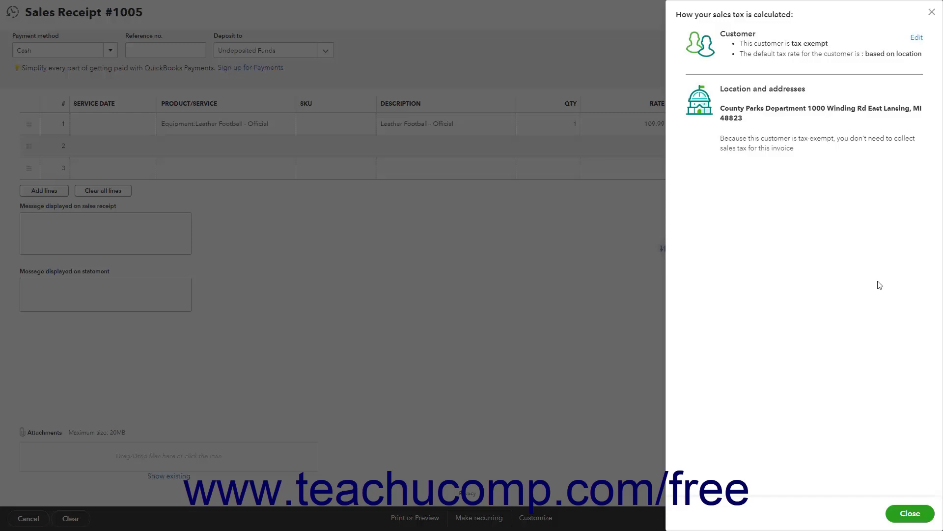
{"action": "left_click", "coordinate": [910, 514]}
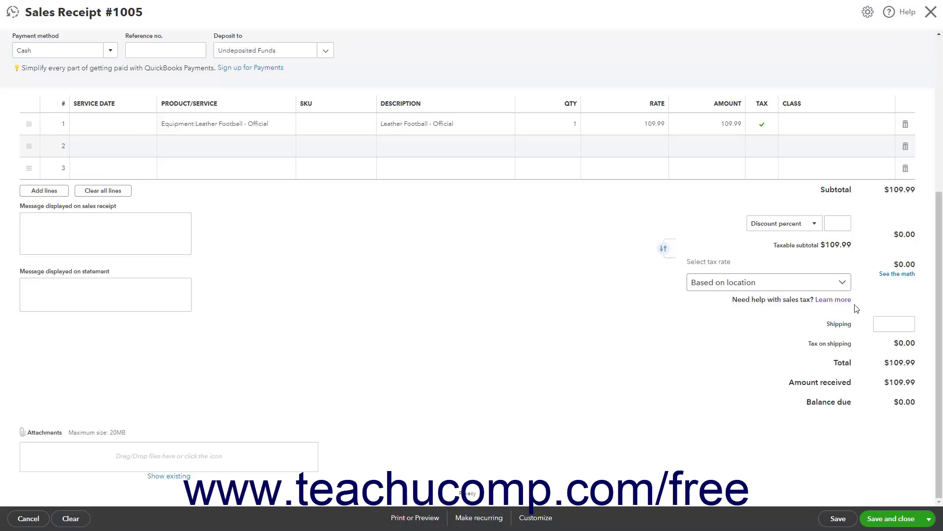
{"action": "left_click", "coordinate": [846, 287]}
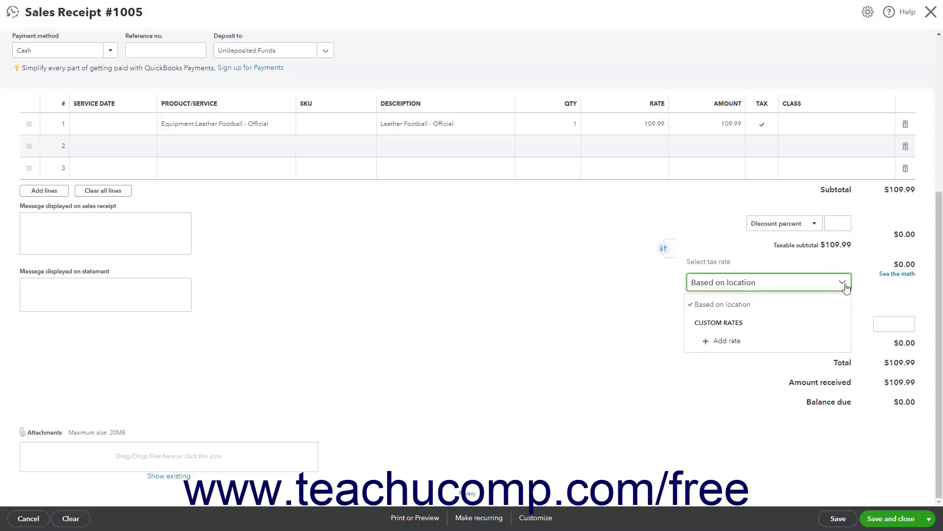
{"action": "left_click", "coordinate": [845, 286]}
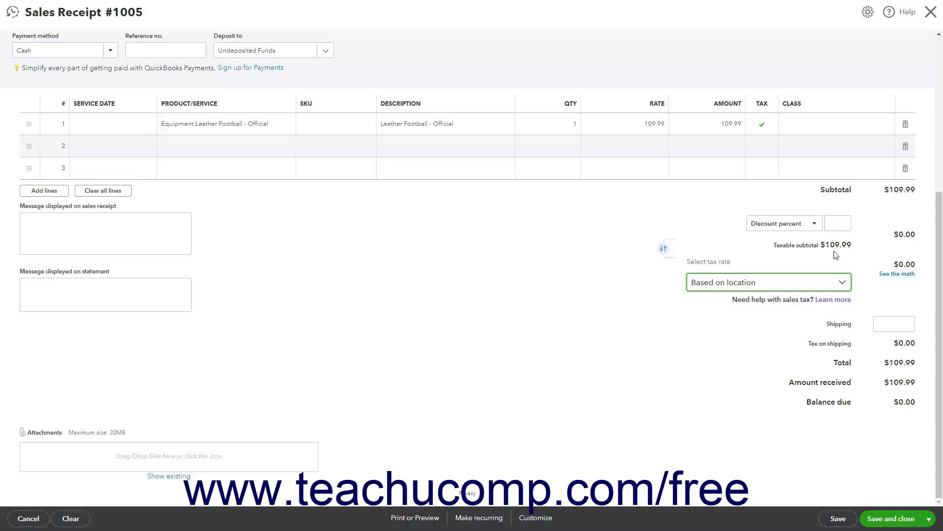
{"action": "left_click", "coordinate": [815, 228]}
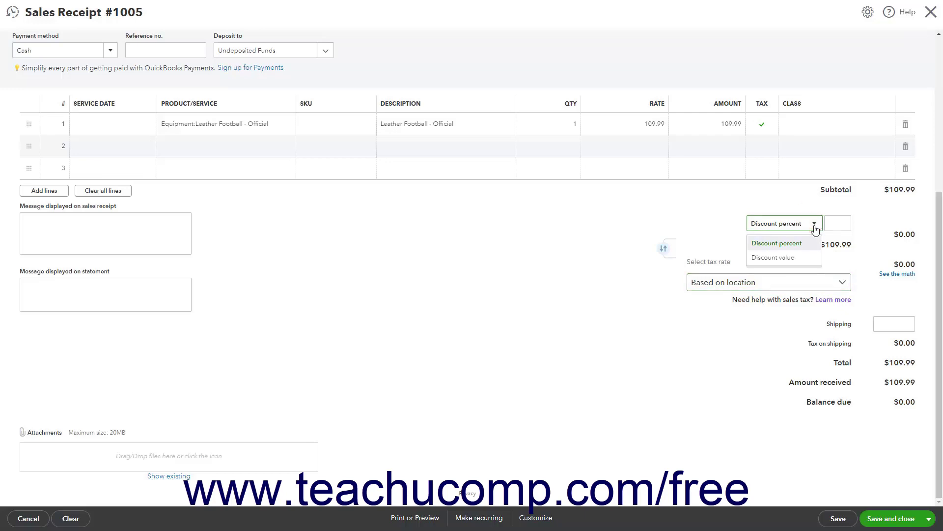
{"action": "left_click", "coordinate": [801, 258]}
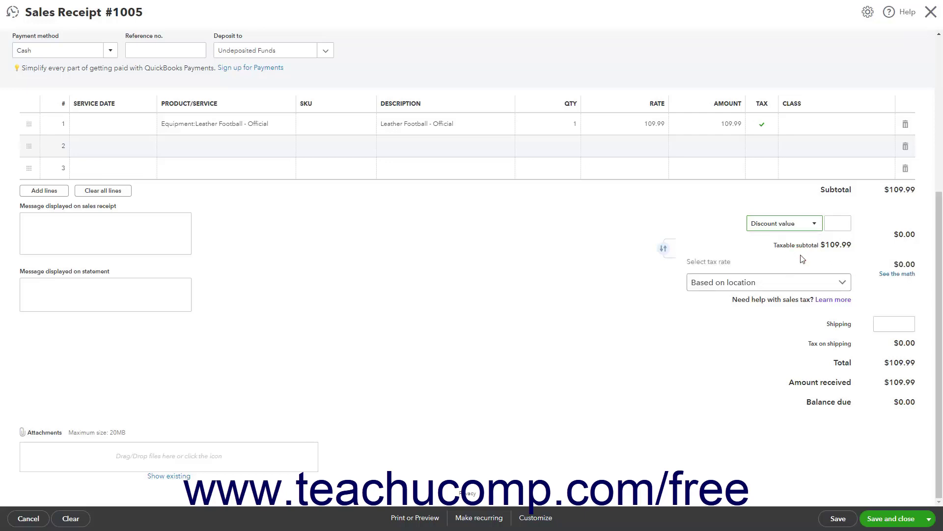
{"action": "left_click", "coordinate": [827, 224]}
{"action": "type", "text": "20"}
{"action": "left_click", "coordinate": [664, 248]}
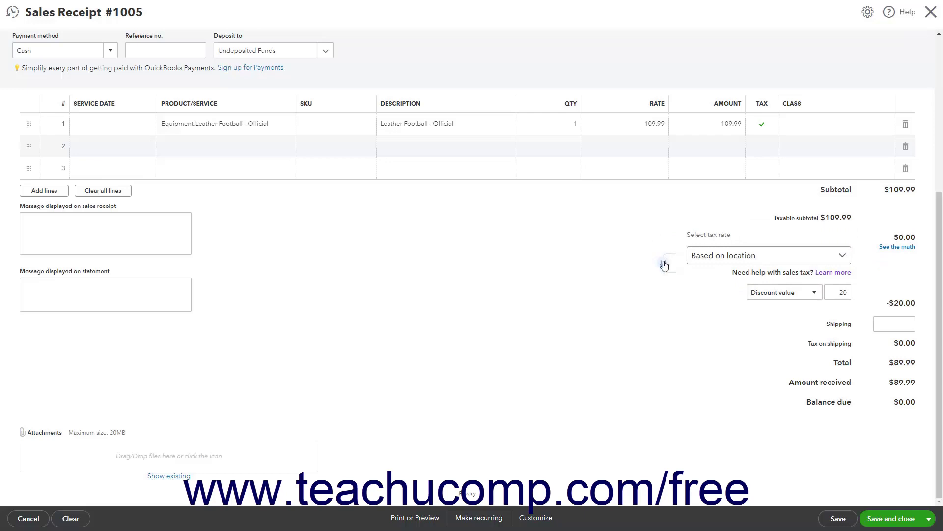
{"action": "left_click", "coordinate": [664, 264]}
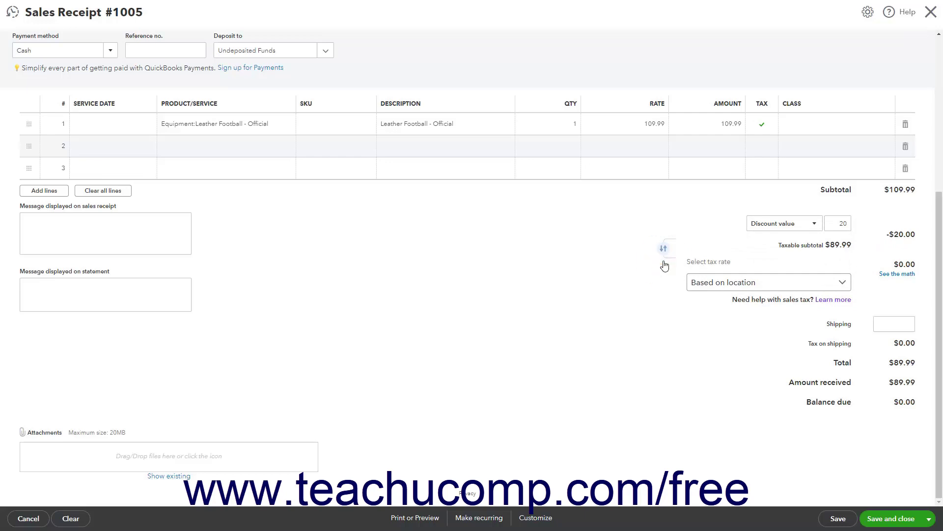
{"action": "left_click", "coordinate": [663, 248]}
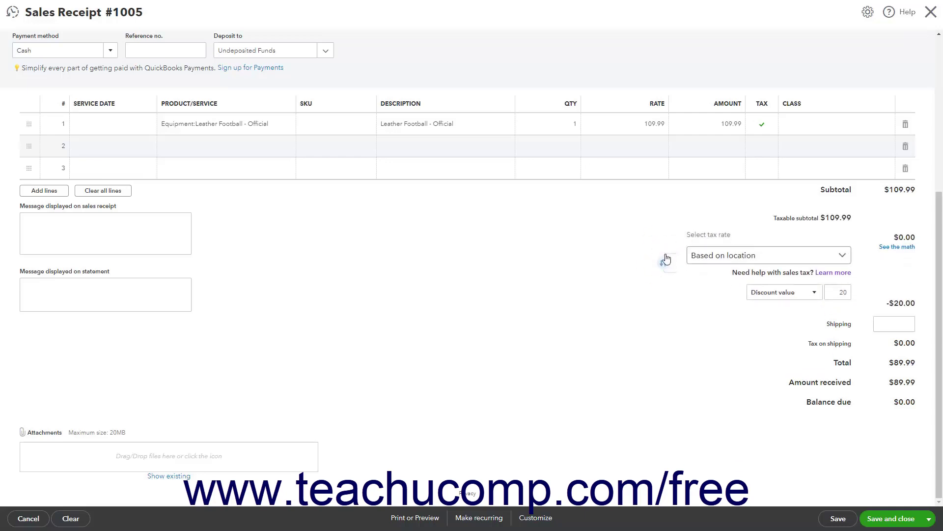
{"action": "left_click", "coordinate": [665, 265]}
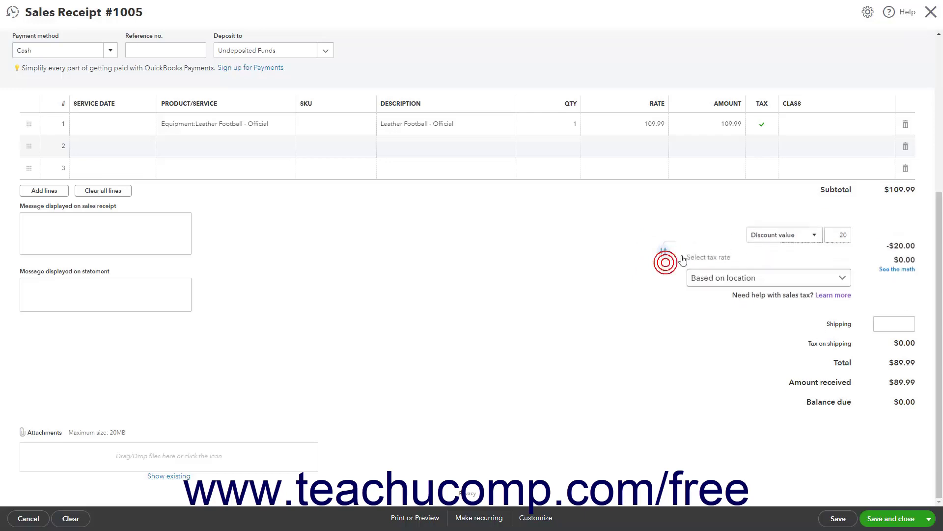
{"action": "double_click", "coordinate": [840, 222]}
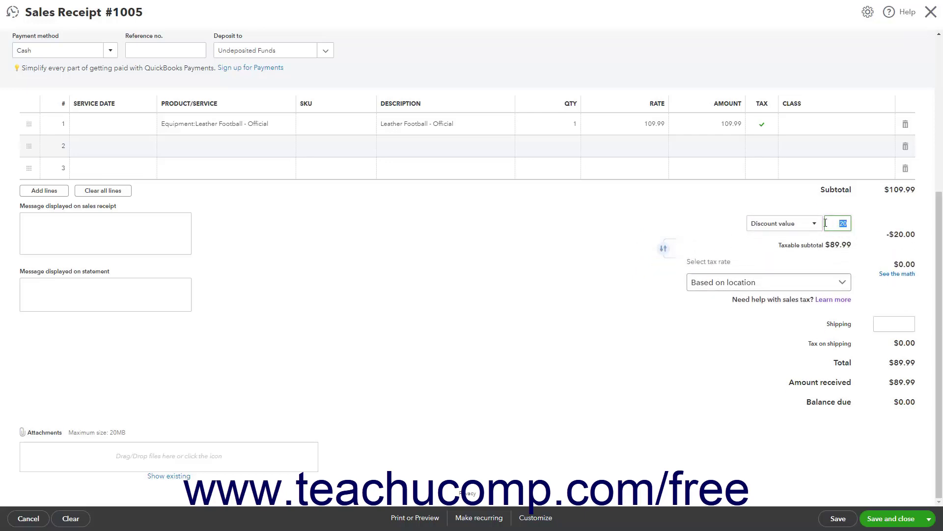
{"action": "key", "text": "BackSpace"}
{"action": "left_click", "coordinate": [806, 227]}
{"action": "left_click", "coordinate": [791, 242]}
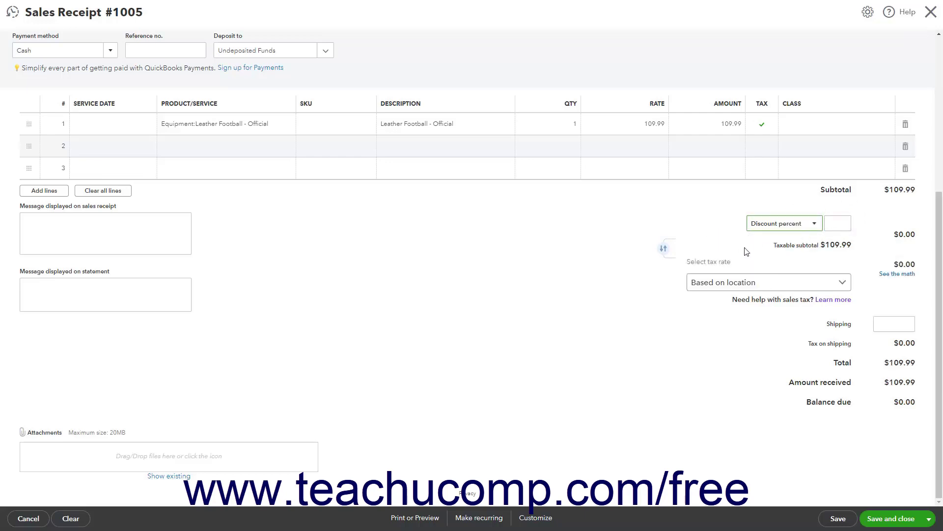
- Leave the shipping charge empty and open the Print or Preview menu
{"action": "left_click", "coordinate": [889, 325]}
{"action": "left_click", "coordinate": [840, 400]}
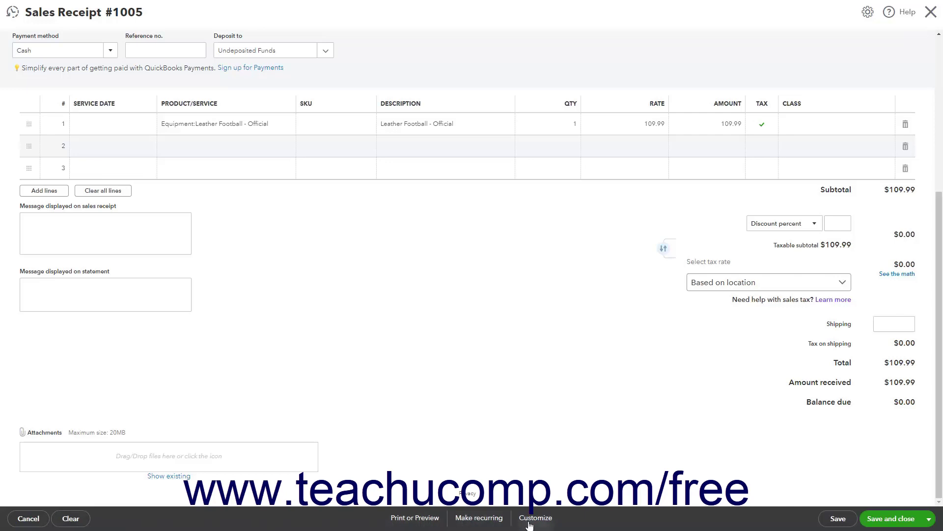
{"action": "left_click", "coordinate": [426, 519]}
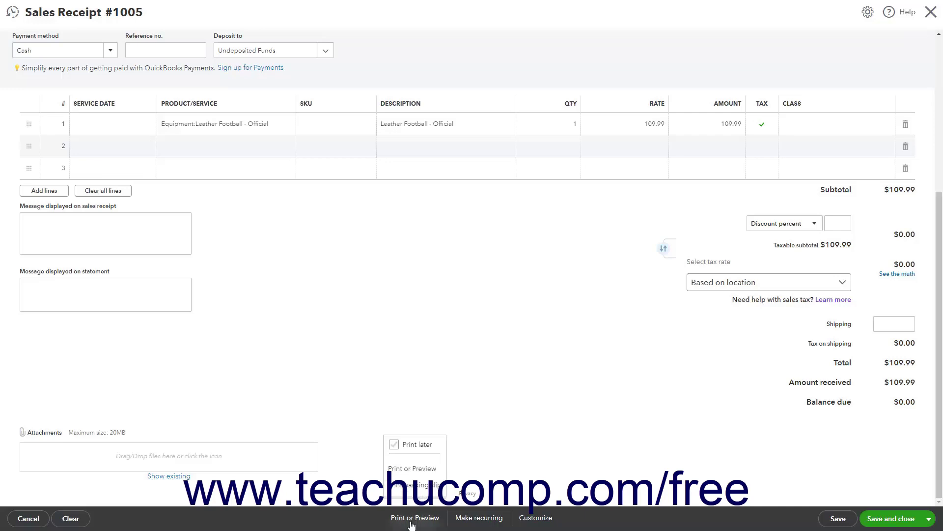
{"action": "left_click", "coordinate": [466, 522]}
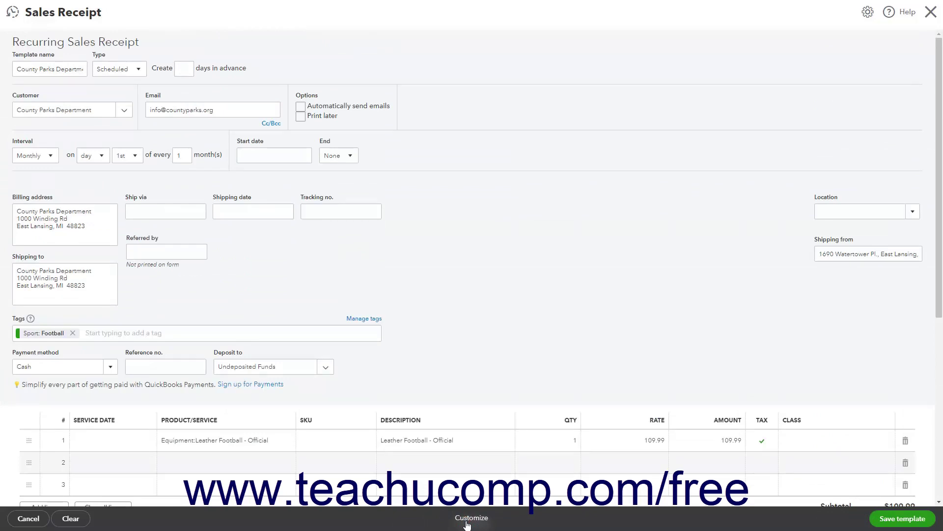
{"action": "left_click", "coordinate": [39, 520]}
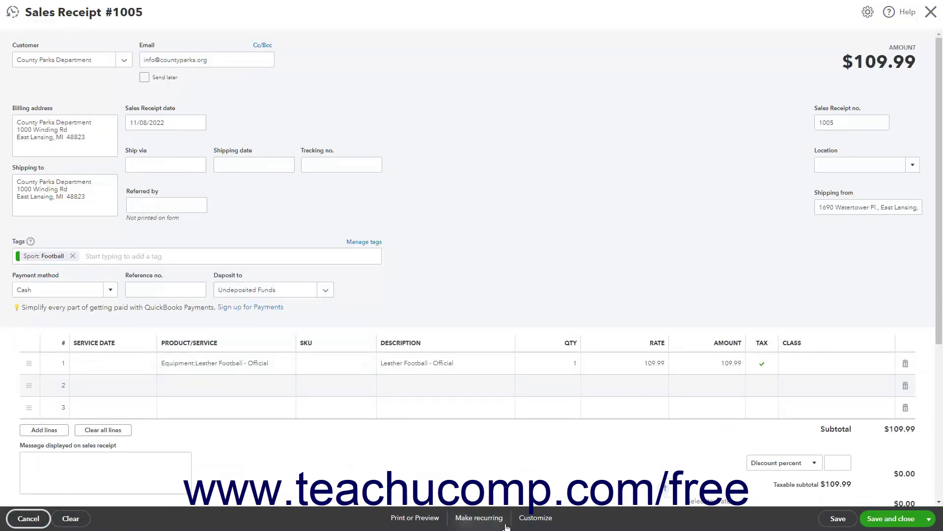
{"action": "left_click", "coordinate": [530, 521]}
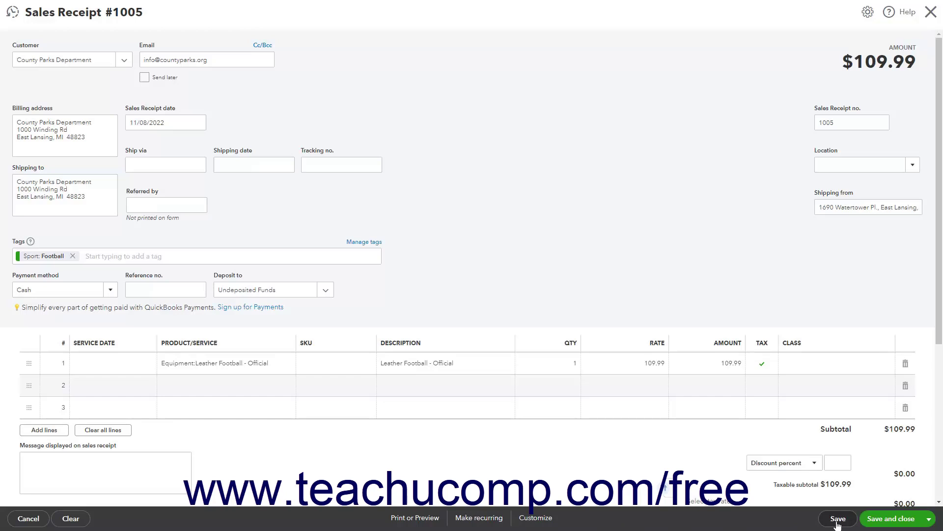
- Look over the Save and close options, then save receipt #1005 with plain Save
{"action": "left_click", "coordinate": [930, 518]}
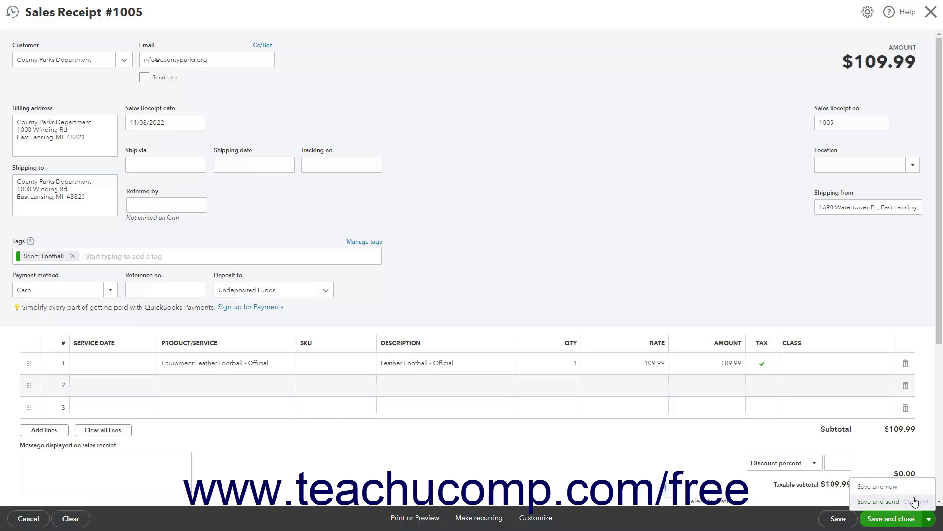
{"action": "left_click", "coordinate": [927, 521]}
{"action": "left_click", "coordinate": [838, 521]}
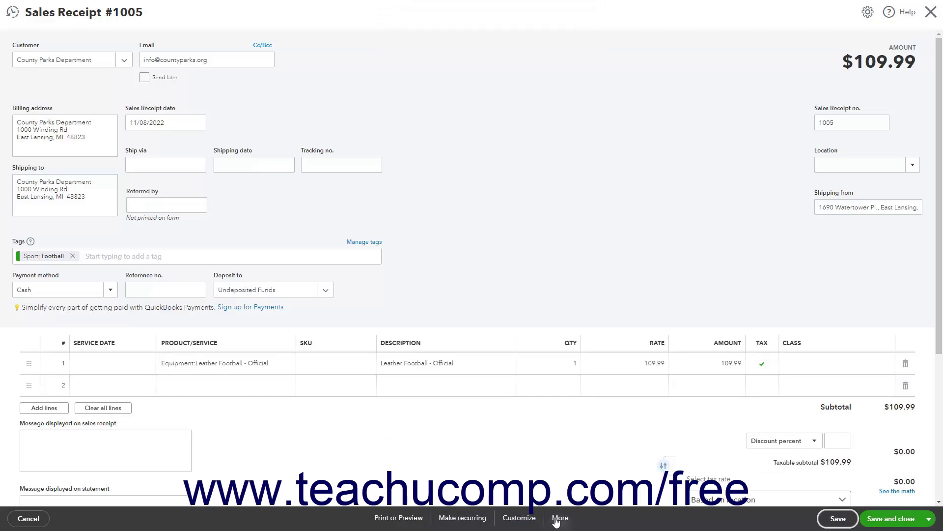
- Open the More menu listing Copy, Void, Delete and Transaction journal
{"action": "left_click", "coordinate": [557, 521]}
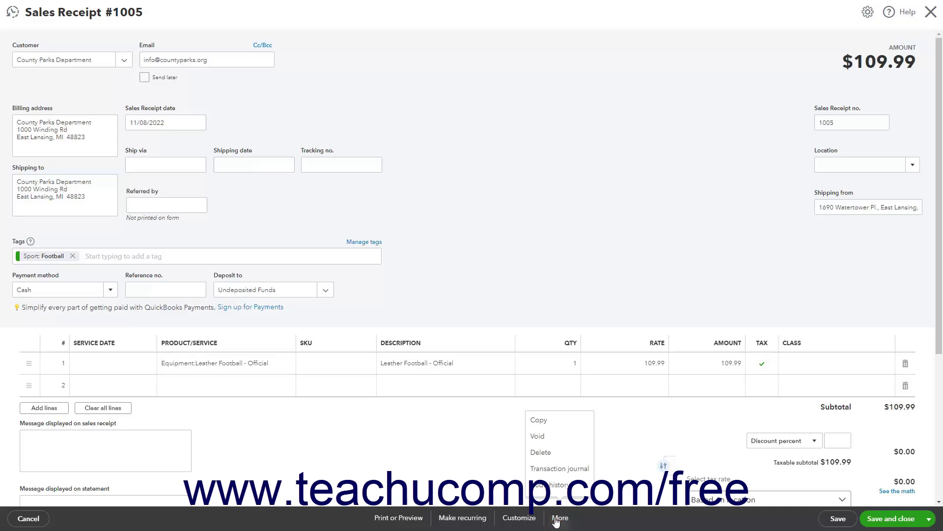